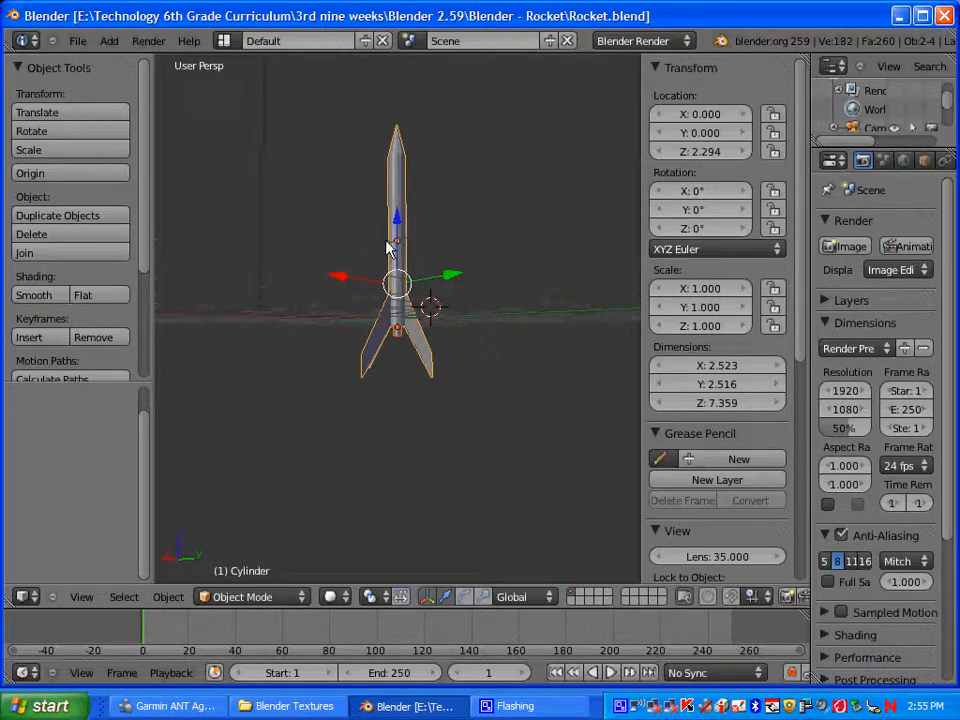
Step: Select the rocket body with its fins as the active object
scroll(378, 238, "up", 4)
middle_click_drag(460, 233, 432, 195)
scroll(388, 176, "down", 2)
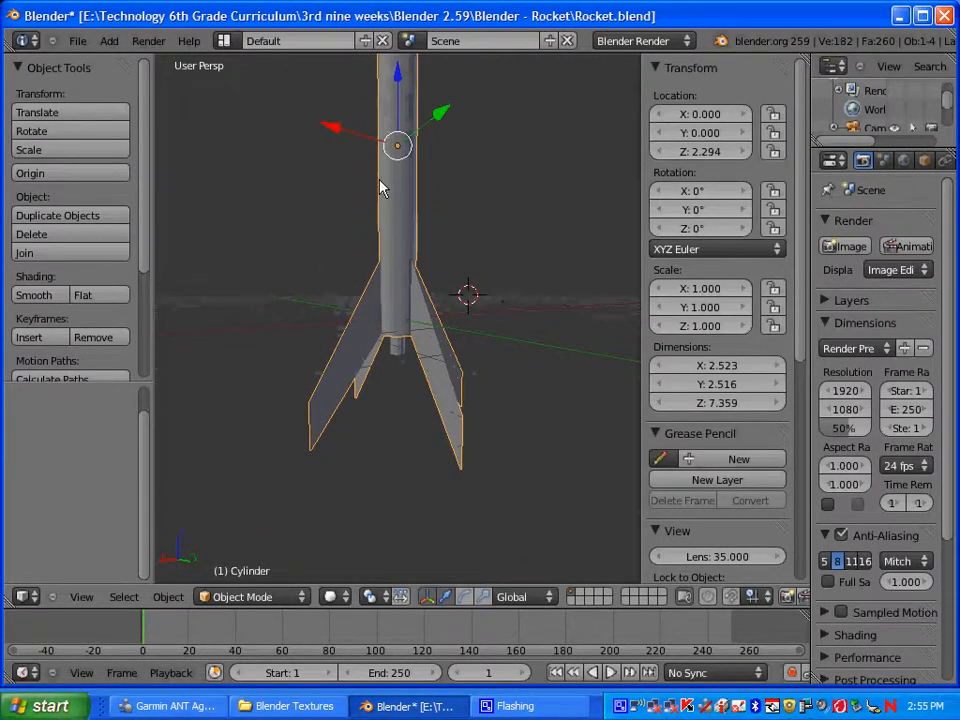
right_click(394, 346)
right_click(405, 310)
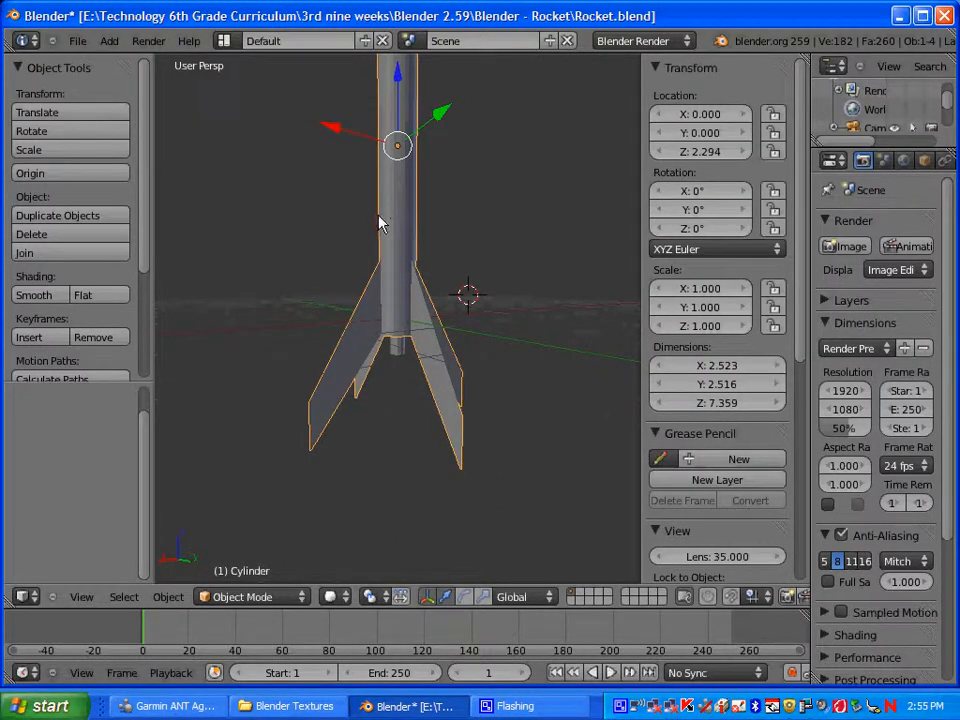
scroll(380, 229, "down", 3)
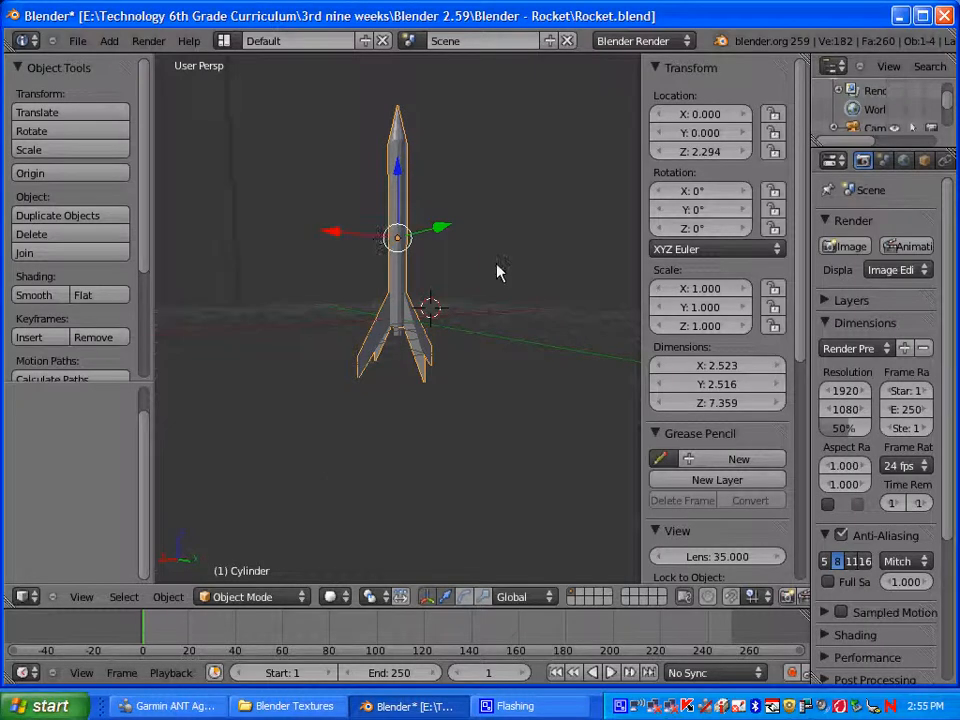
Step: Widen the properties editor and set the rocket material's diffuse color to blue with R 0.000, G 0.231, B 0.800
left_click_drag(818, 310, 591, 300)
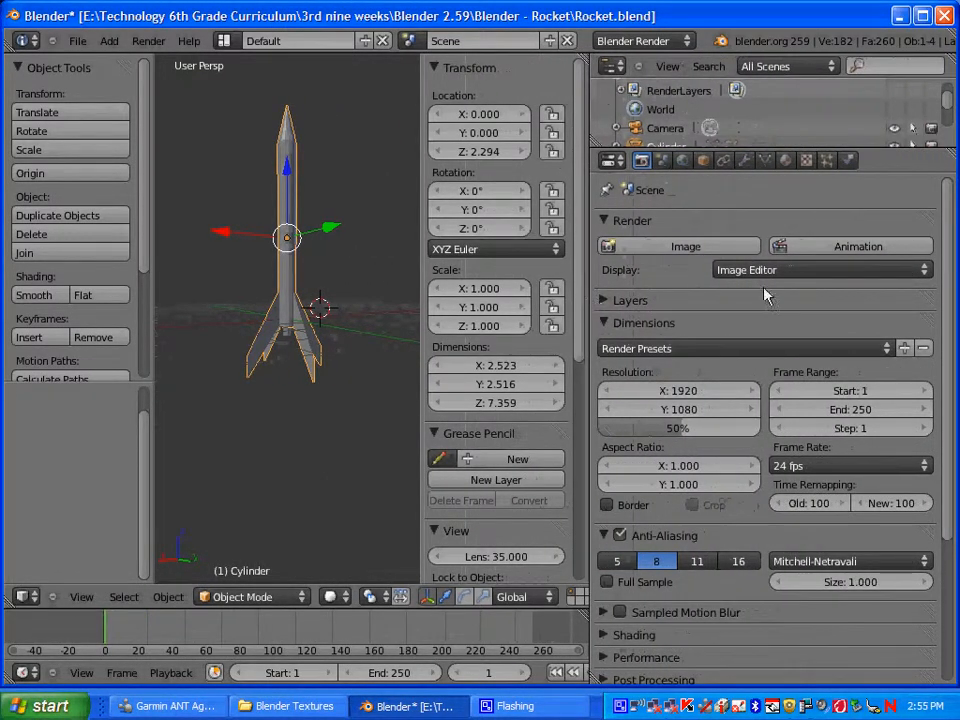
left_click(786, 161)
left_click(757, 289)
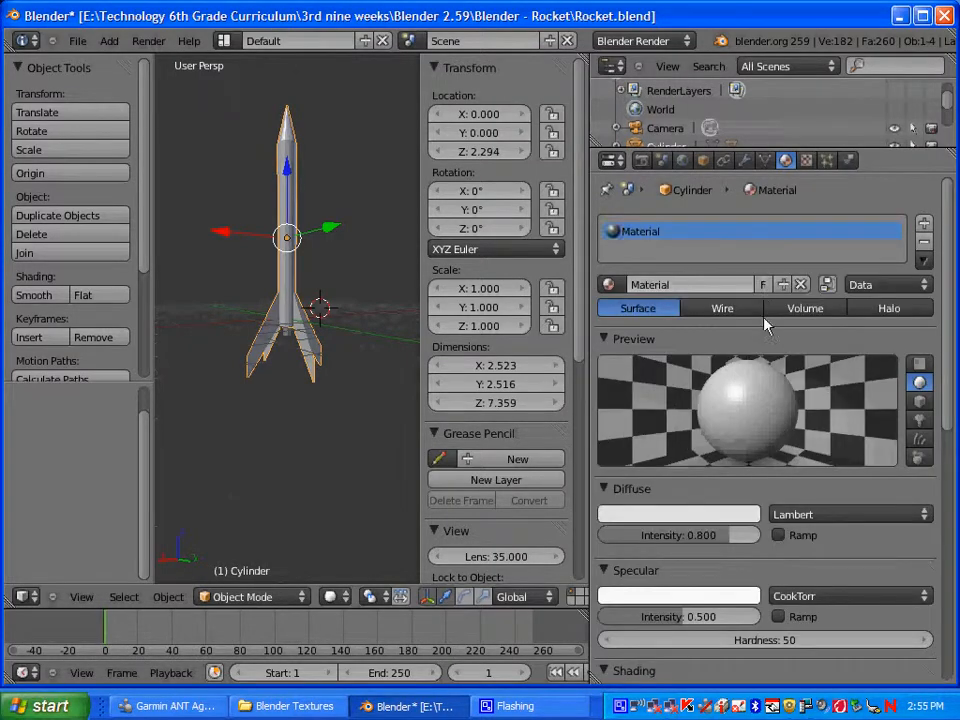
left_click(668, 514)
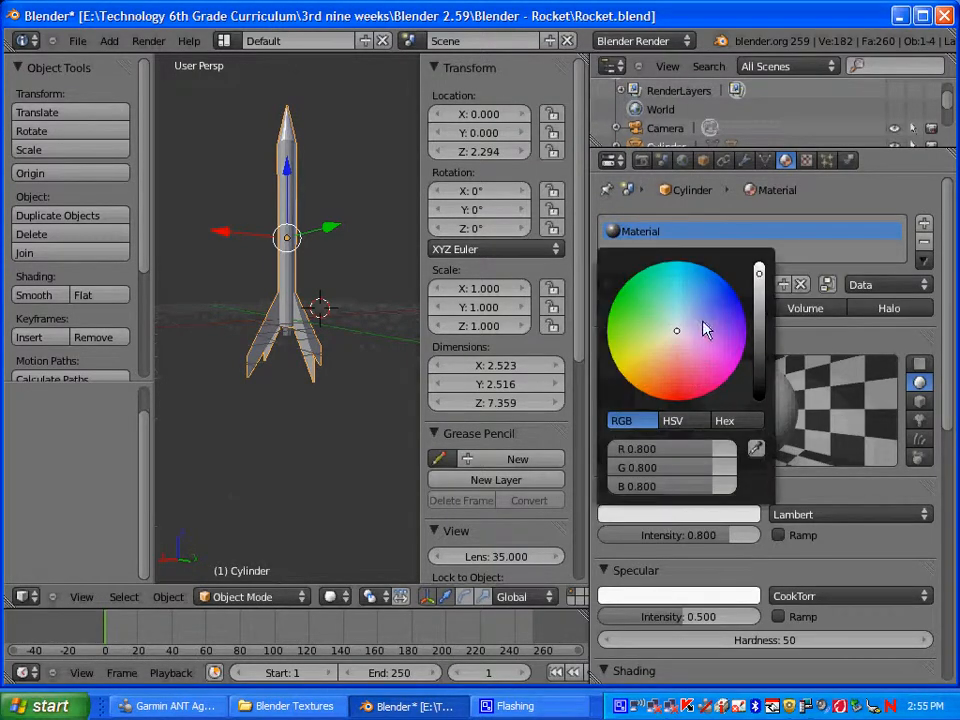
left_click_drag(686, 328, 747, 264)
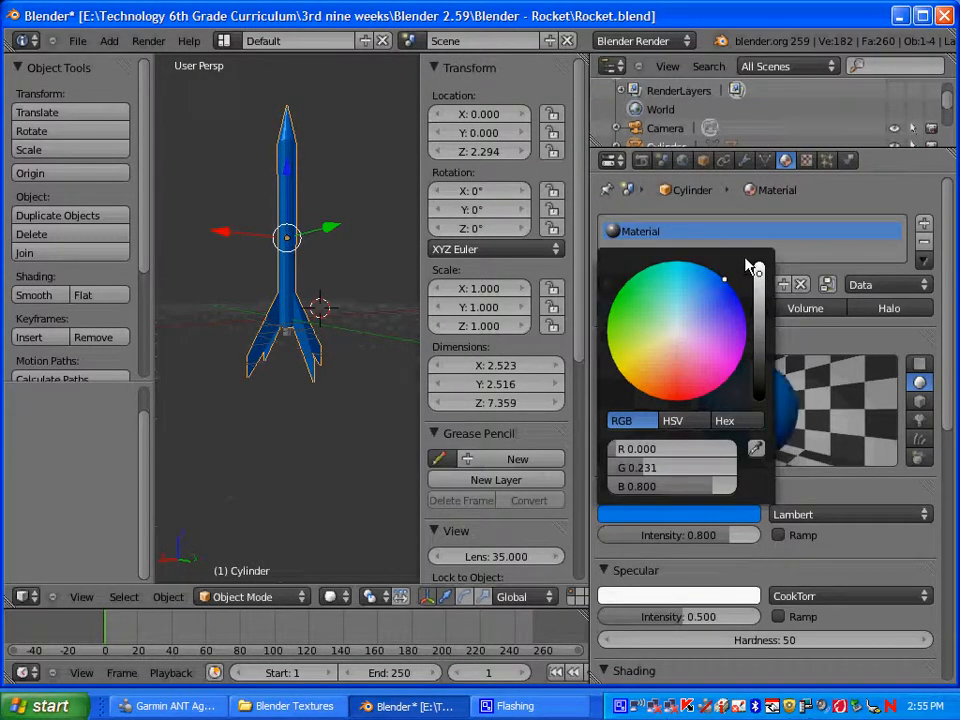
Step: Add a new texture to the rocket's material and set its type to Image or Movie
left_click(806, 163)
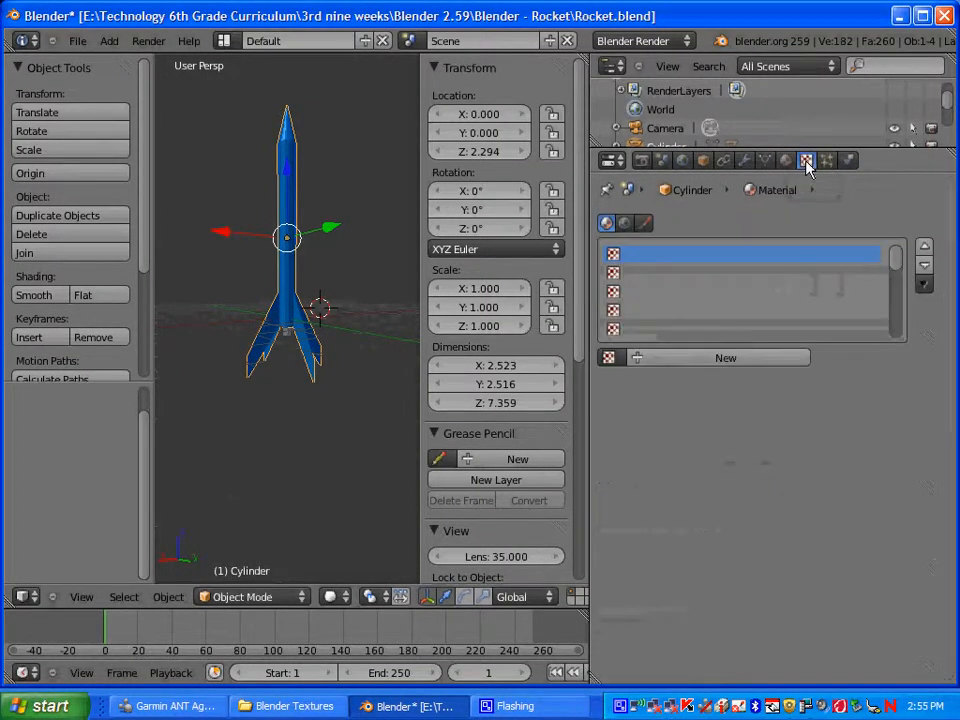
left_click(736, 360)
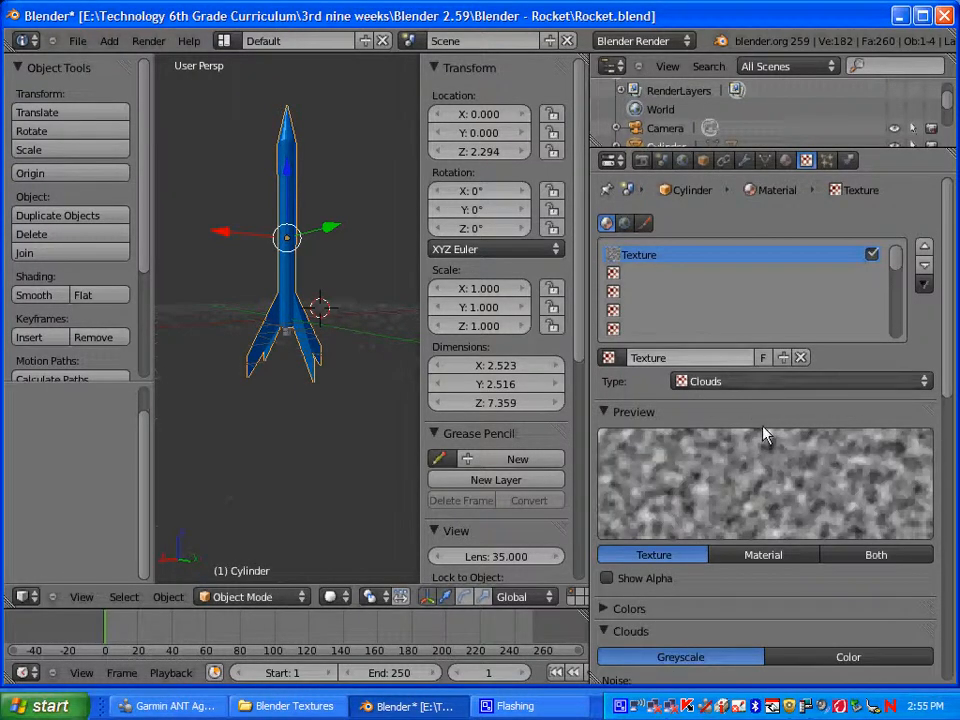
left_click(743, 384)
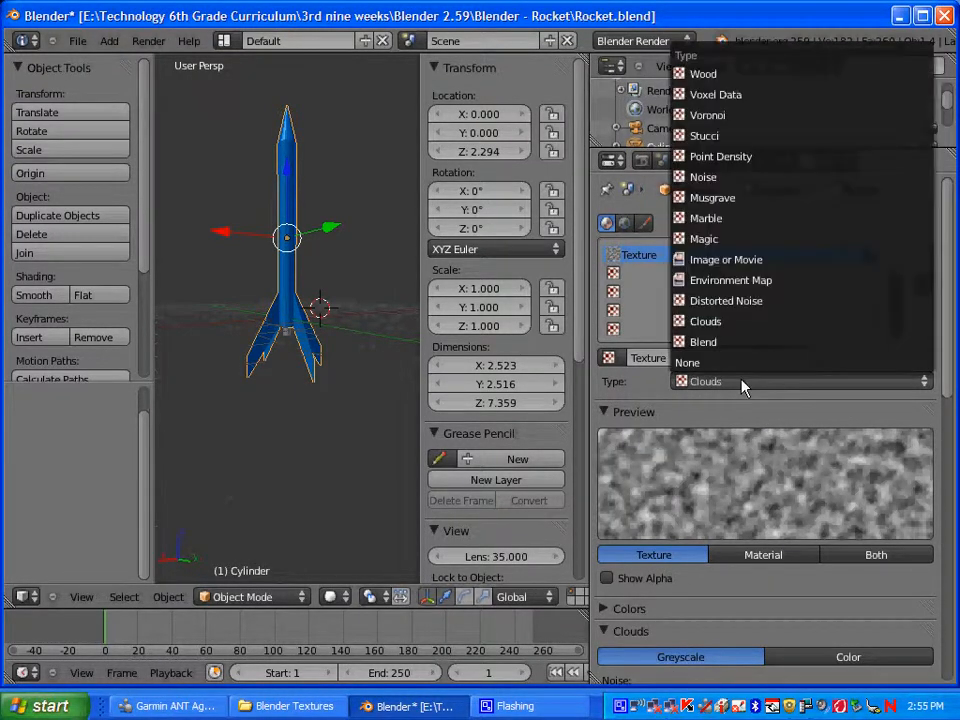
left_click(733, 266)
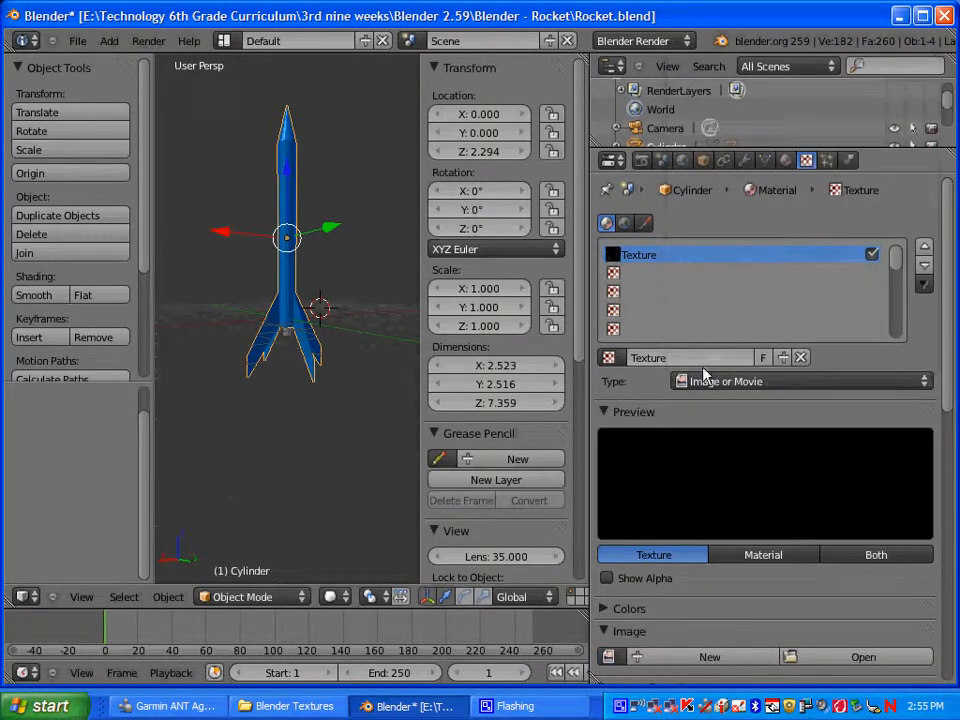
Step: Rename the new texture as Rocket
left_click(678, 358)
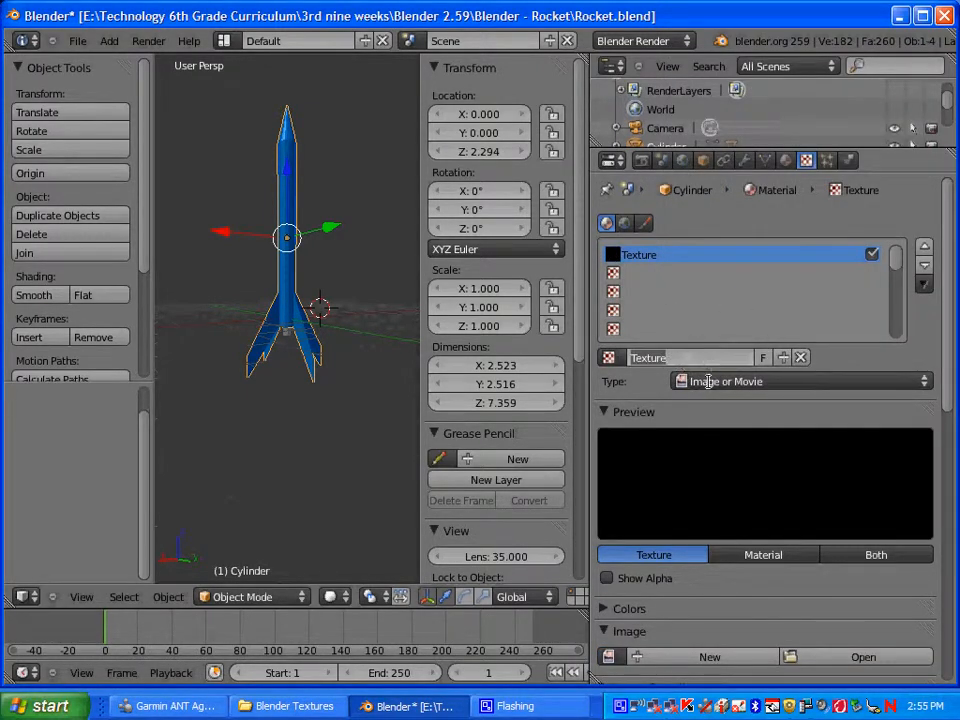
type("Rou")
type("ke")
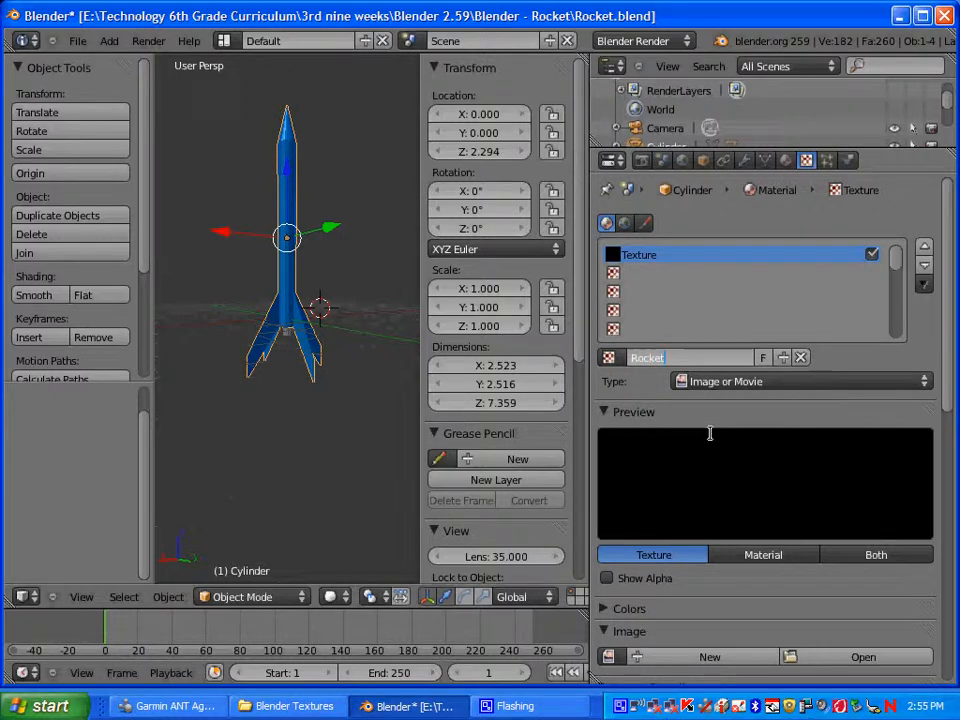
type("t")
key("Return")
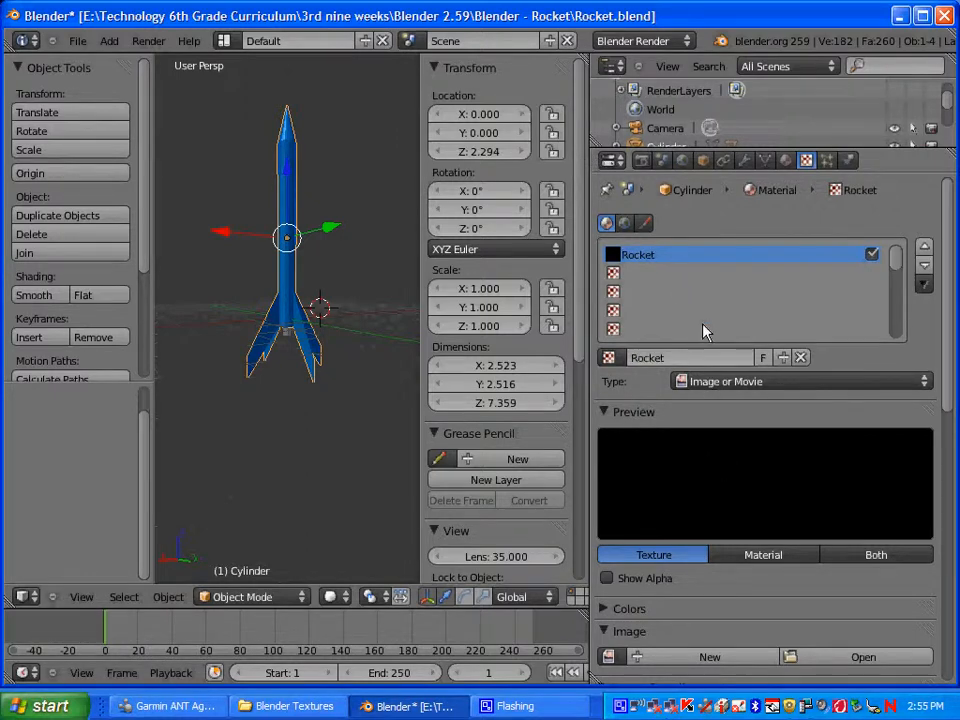
Step: Start opening an image for the Rocket texture and browse to the E:\Blender\Blender Textures folder
scroll(703, 410, "down", 5)
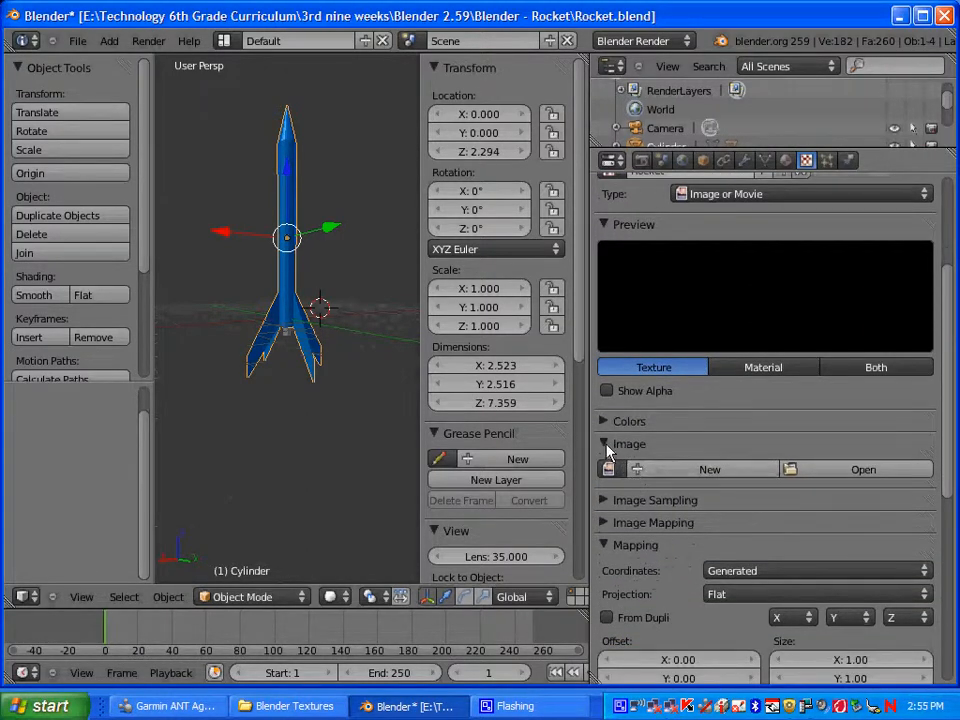
left_click(829, 474)
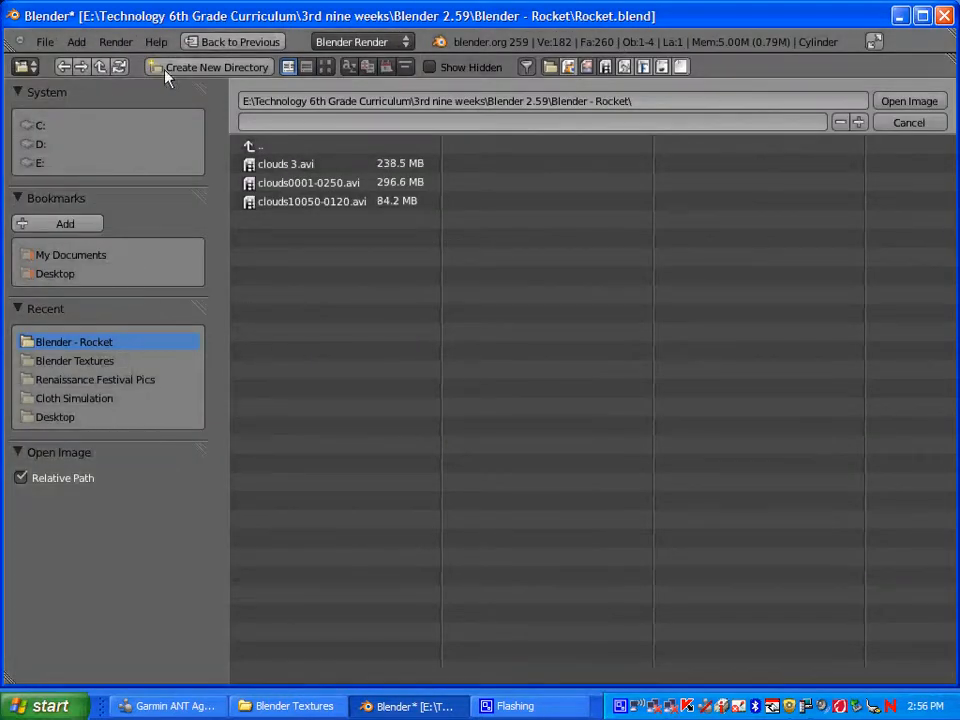
left_click(37, 163)
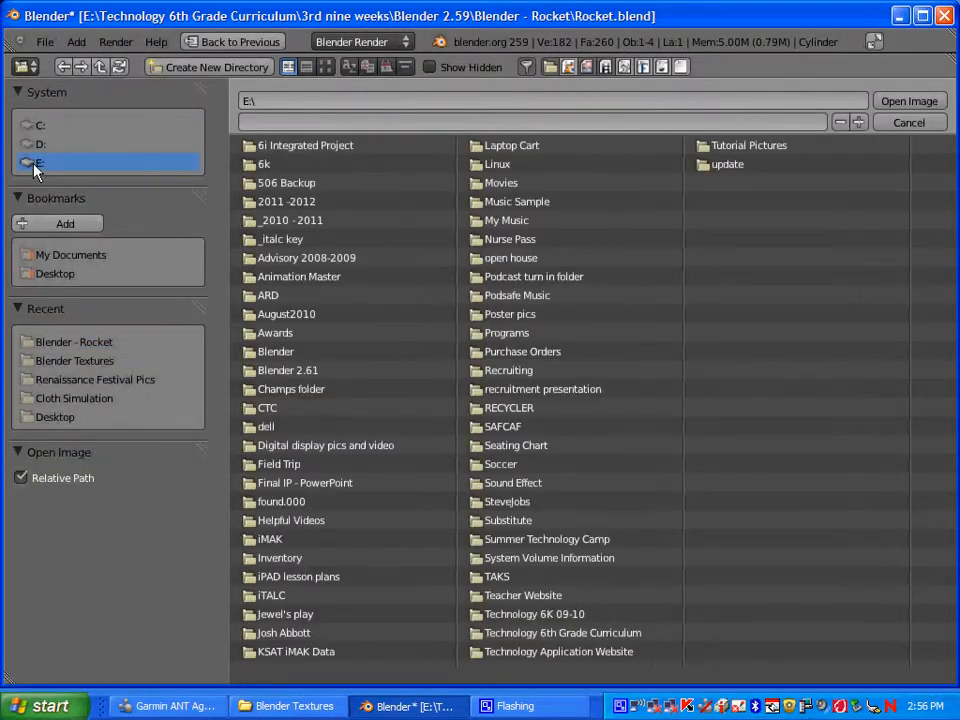
left_click(268, 353)
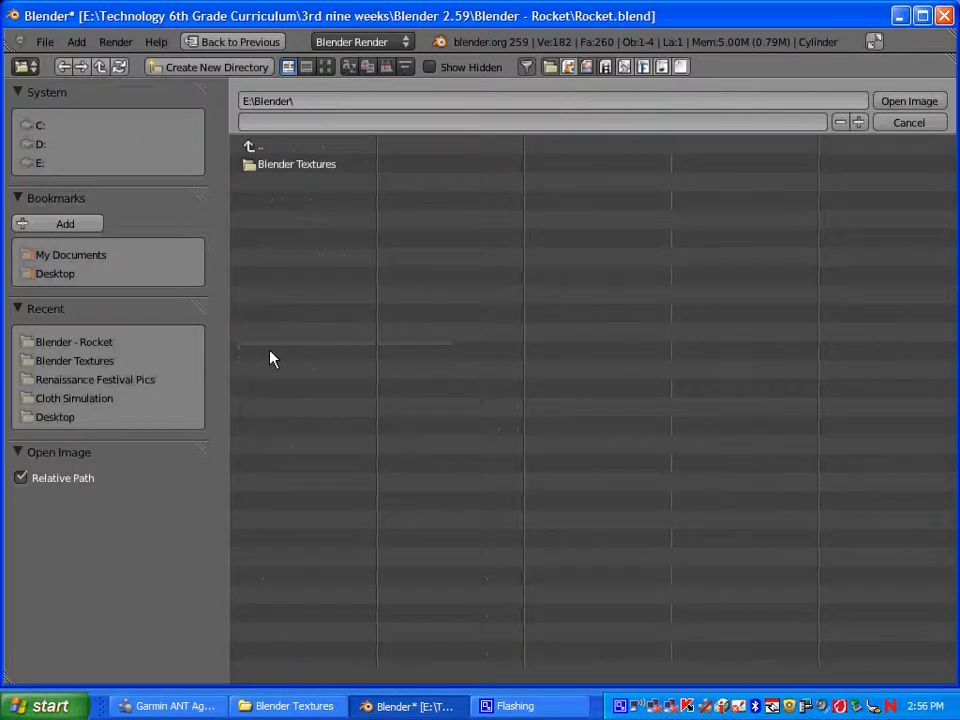
left_click(283, 166)
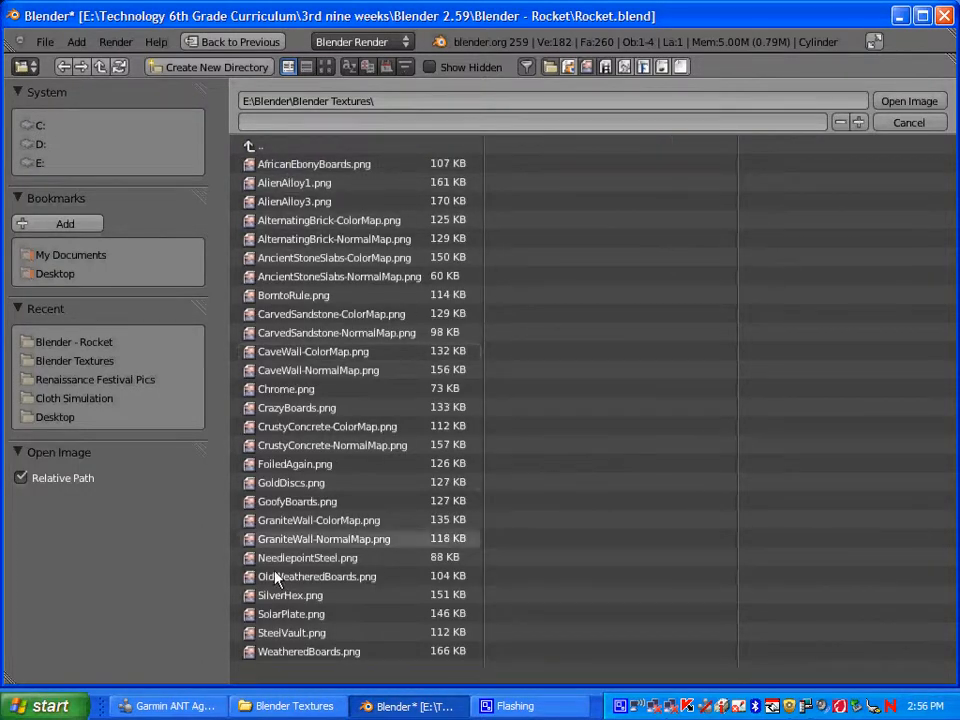
Step: Switch to the Blender Textures folder in Windows Explorer and examine the texture files as thumbnails, details and filmstrip
left_click(291, 706)
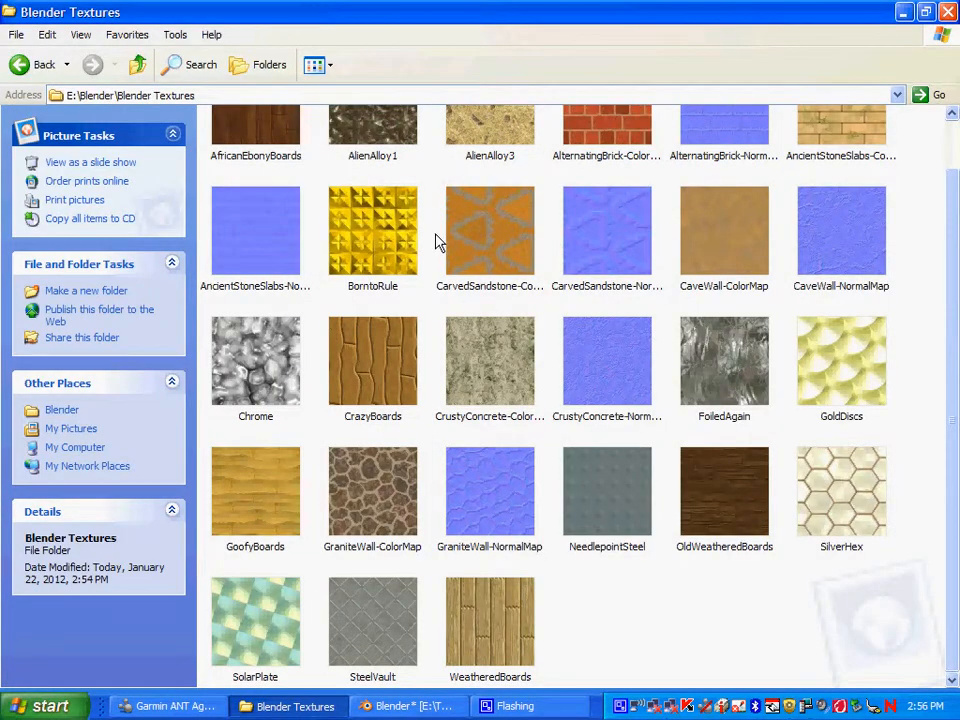
scroll(574, 306, "up", 1)
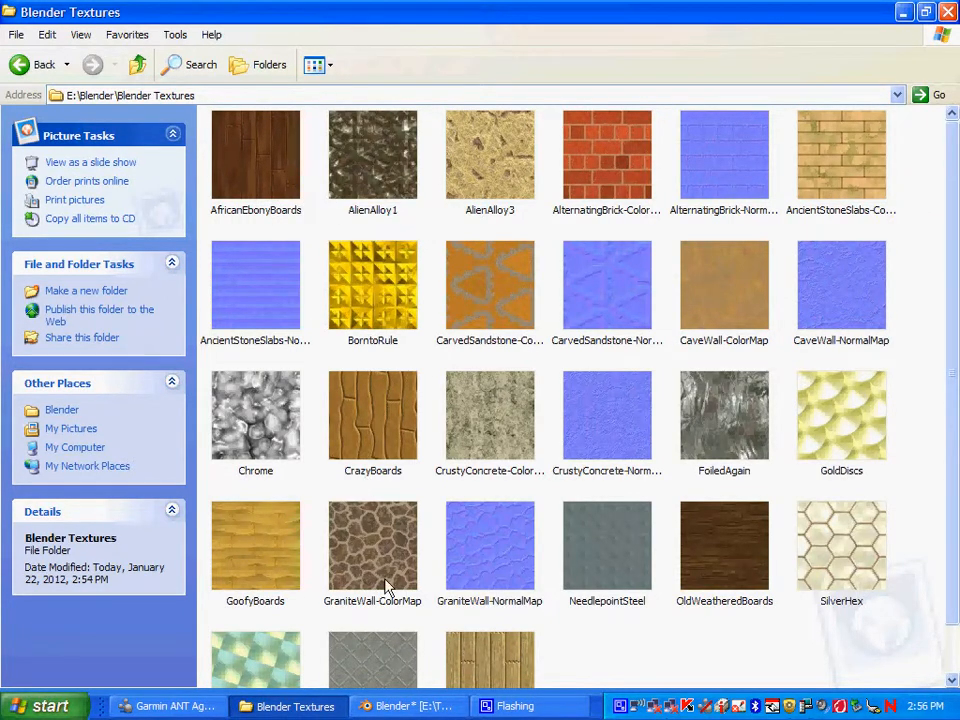
left_click(316, 64)
left_click(334, 172)
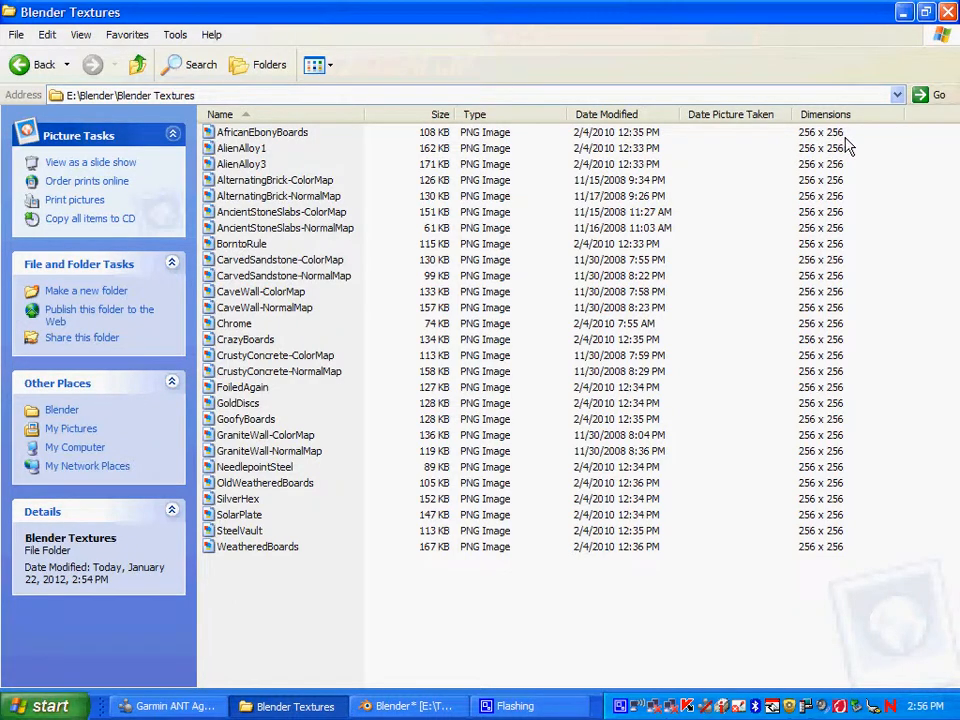
left_click(316, 64)
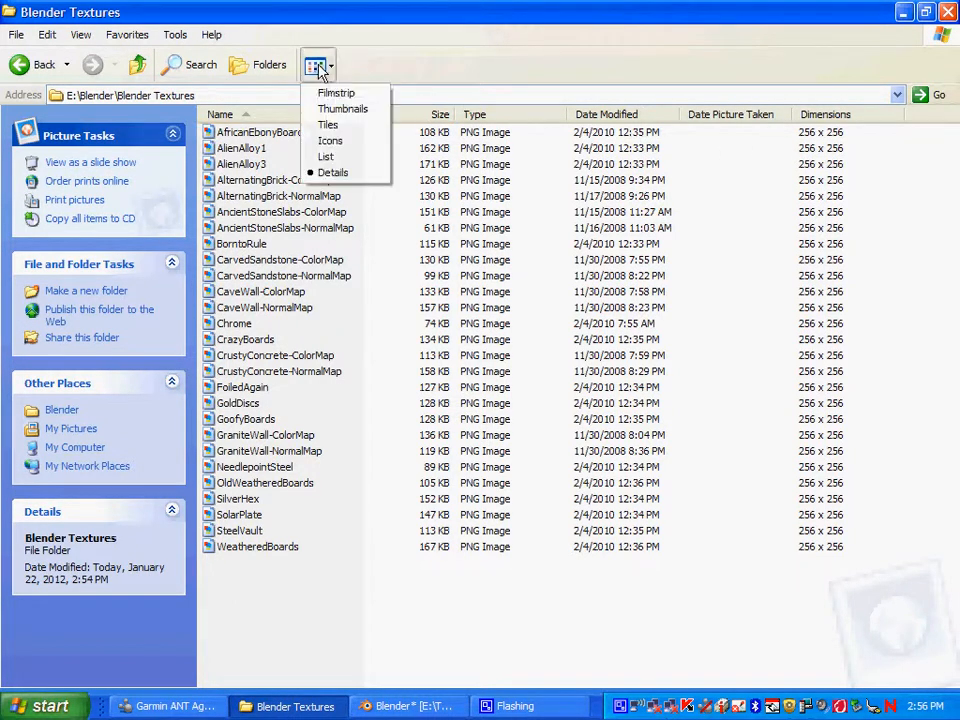
left_click(336, 92)
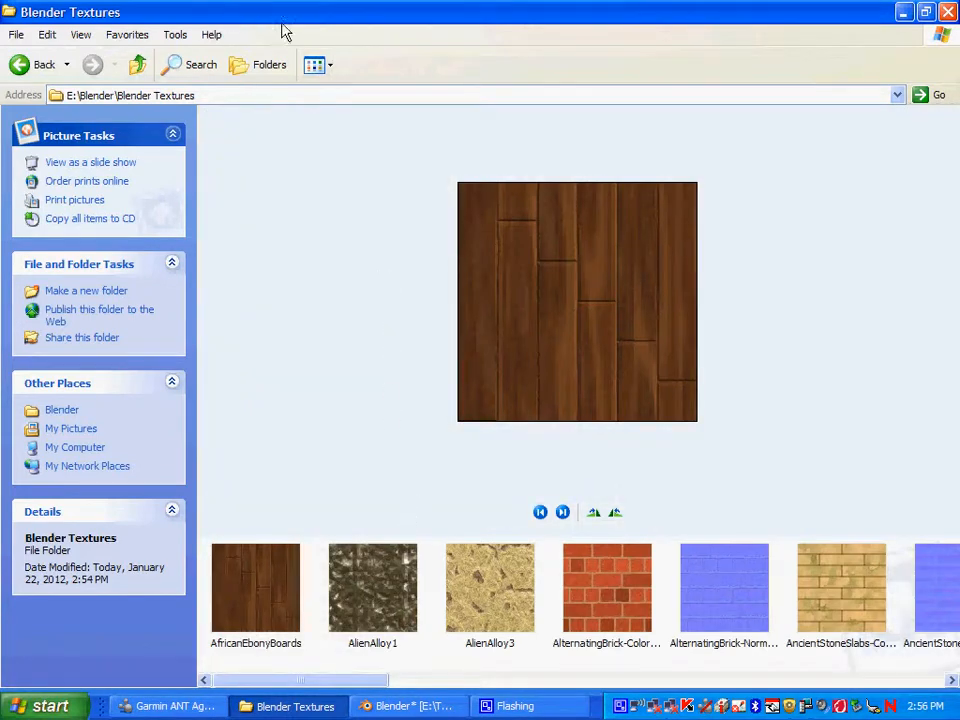
left_click(315, 64)
left_click(325, 113)
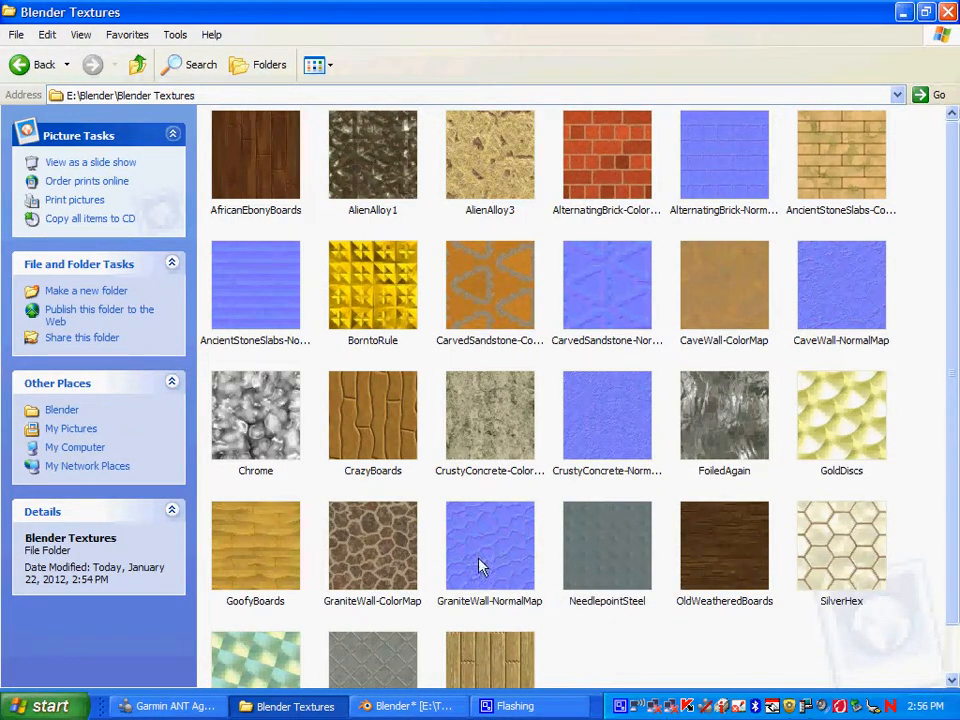
Step: Switch back to Blender and load GoldDiscs.png as the Rocket texture's image
left_click(411, 710)
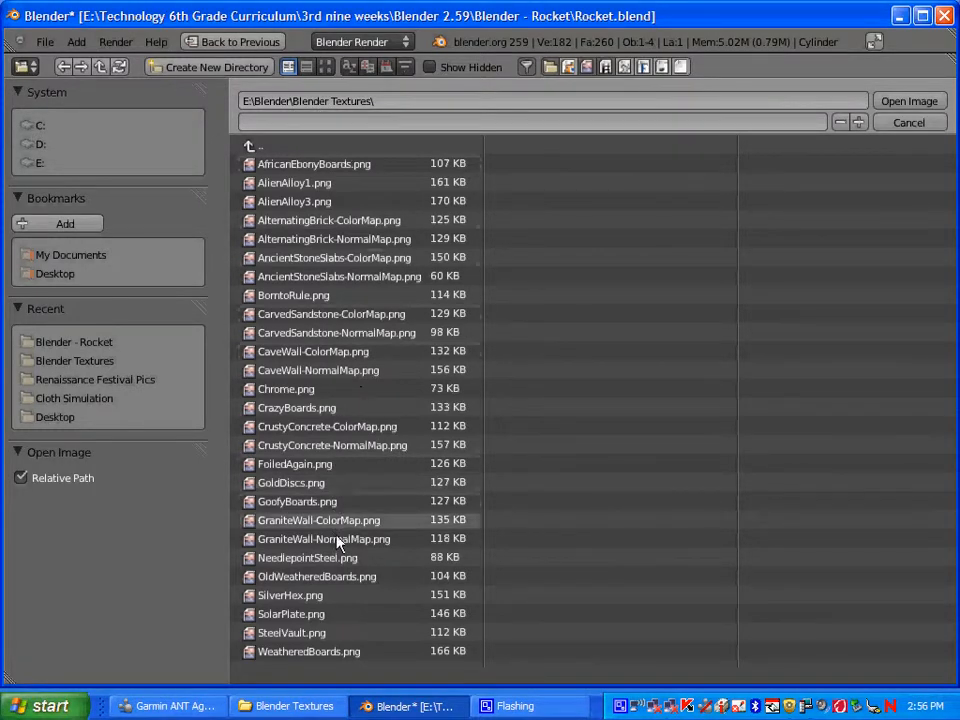
left_click(308, 484)
left_click(915, 101)
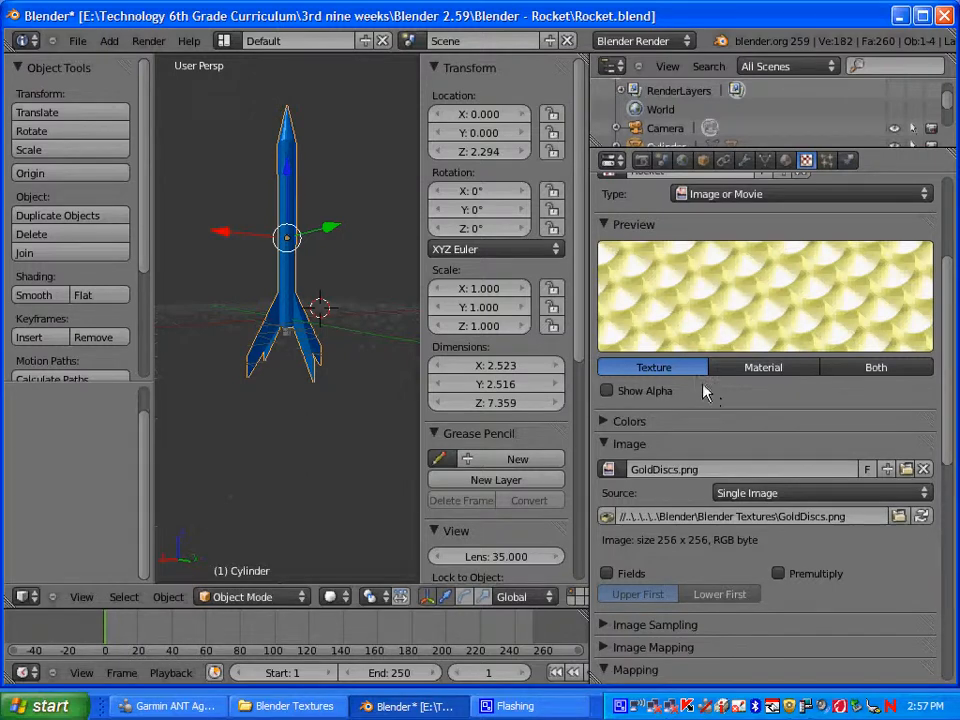
scroll(706, 433, "down", 5)
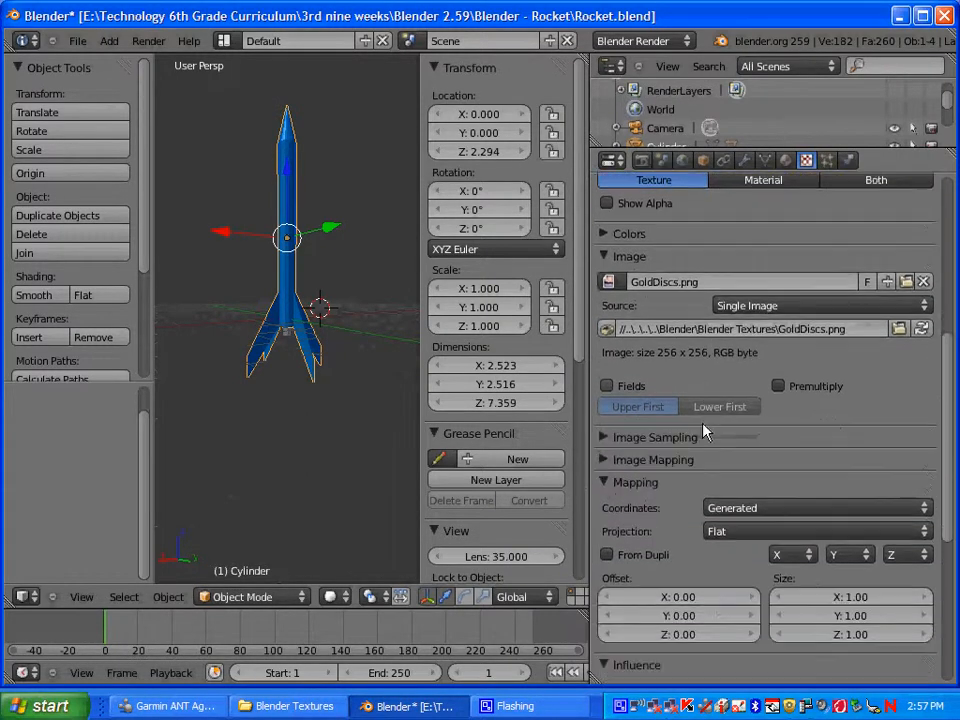
scroll(706, 430, "up", 5)
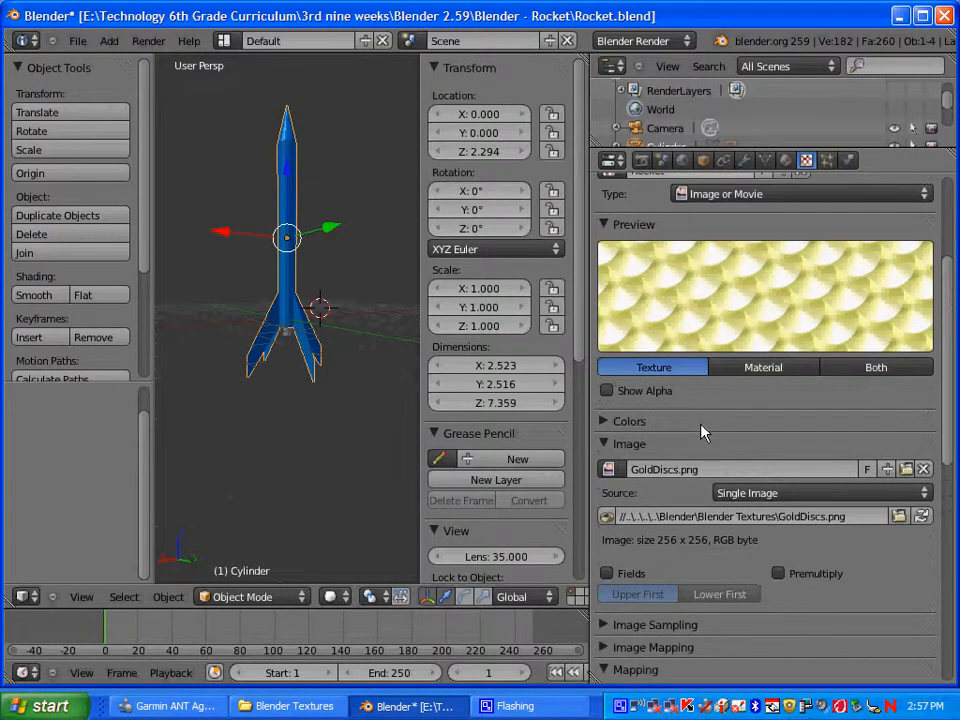
Step: Set the 3D view's viewport shading to Textured and check the rocket from another angle
left_click(337, 597)
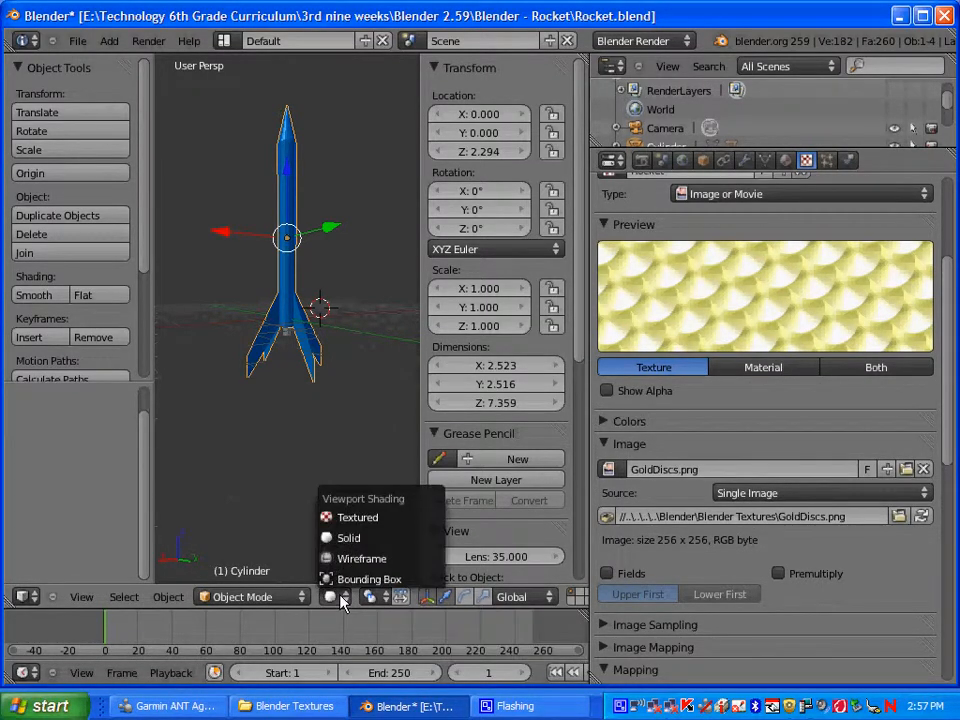
left_click(349, 520)
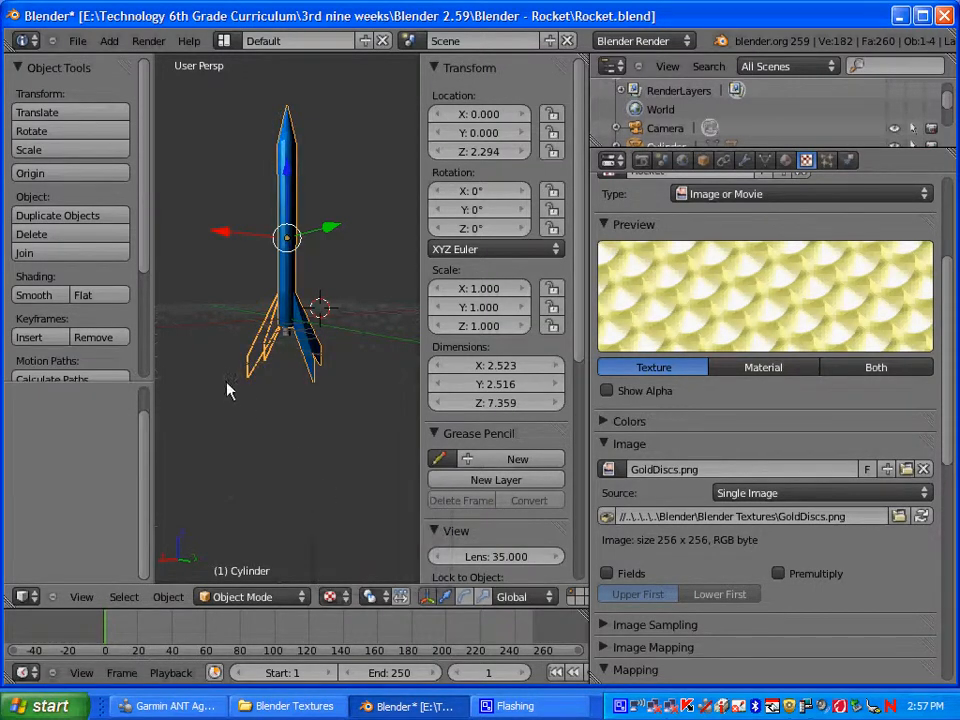
middle_click_drag(230, 385, 264, 387)
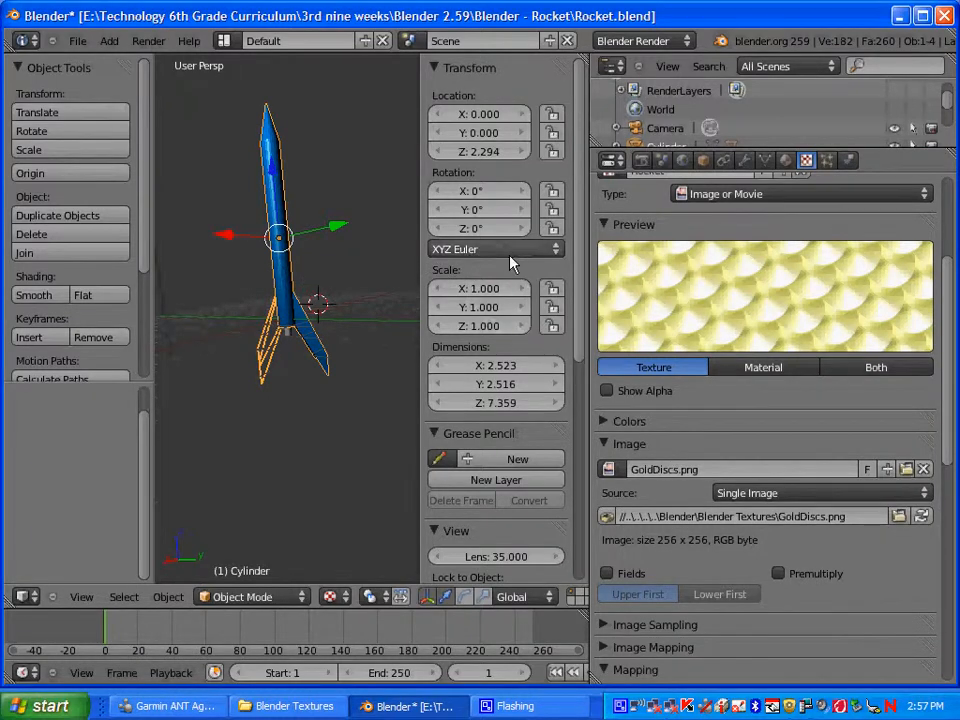
Step: Hide the object's transform properties and widen the 3D view for a closer look at the rocket's fins
key("n")
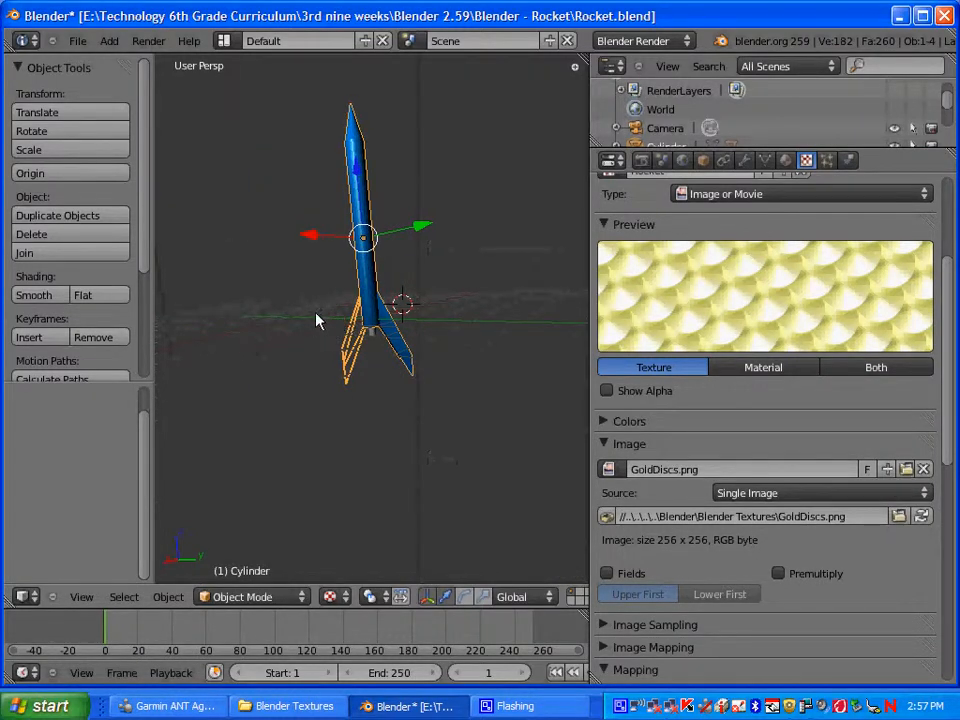
left_click_drag(590, 298, 657, 300)
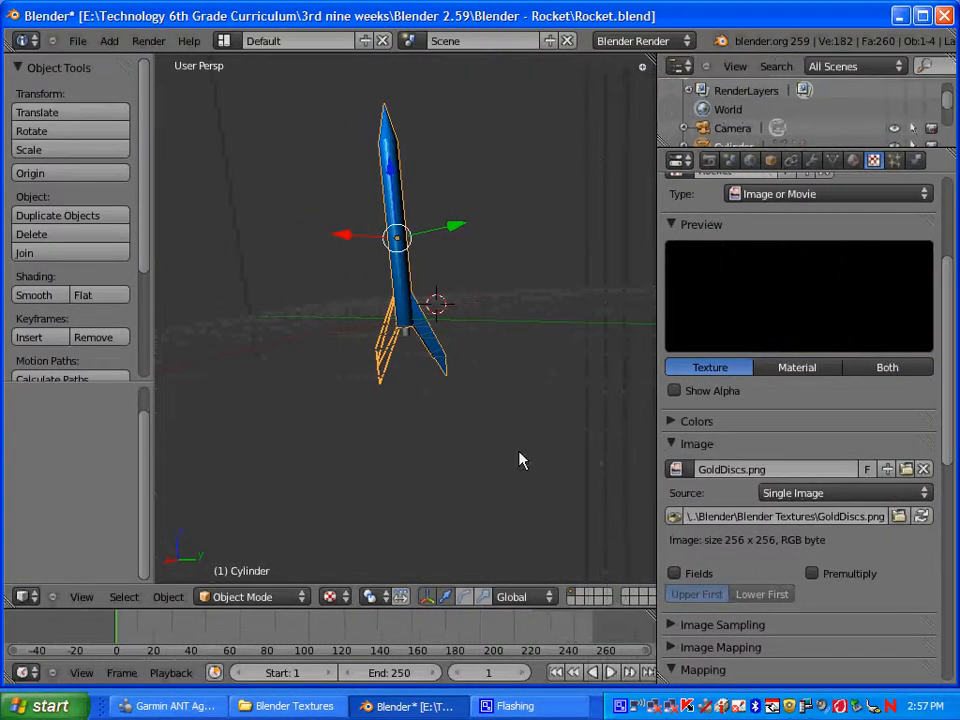
scroll(385, 420, "up", 5)
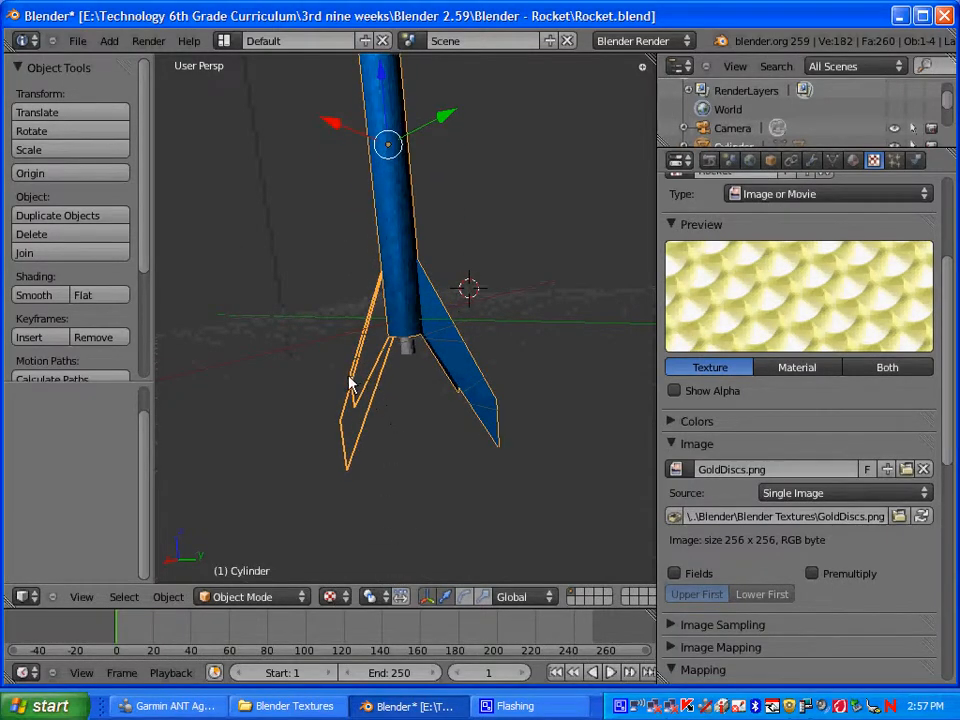
Step: Inspect the rocket's fins from several angles and render the scene to check the texture on the body and fins
middle_click_drag(437, 360, 499, 347)
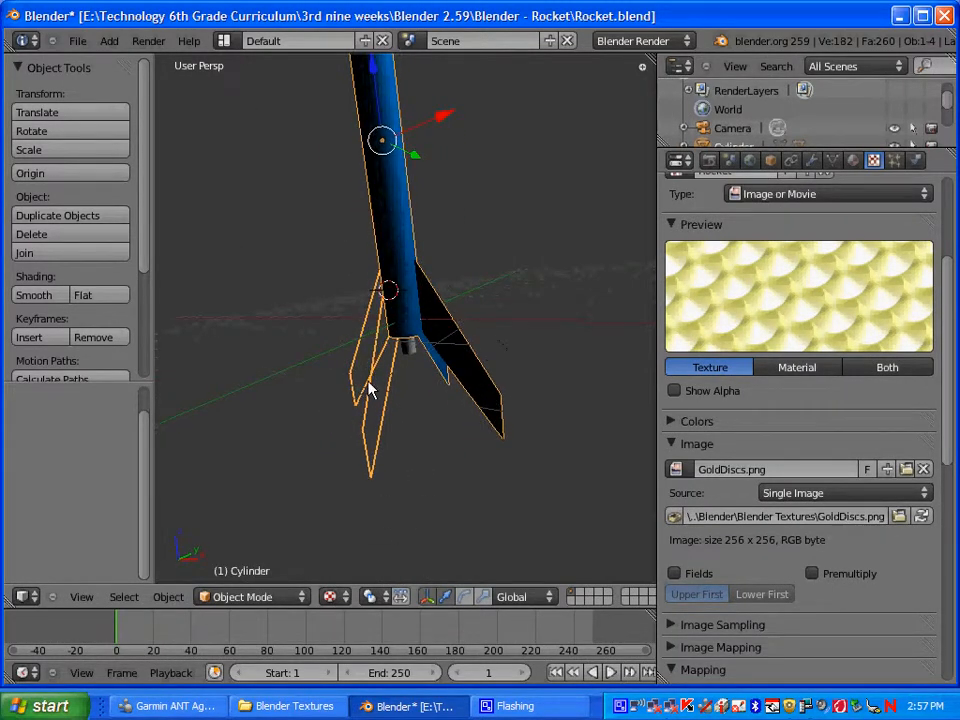
mouse_move(369, 388)
middle_mouse_down()
mouse_move(469, 364)
mouse_move(343, 388)
mouse_move(461, 364)
mouse_move(315, 379)
mouse_move(431, 356)
mouse_move(226, 357)
mouse_move(379, 296)
middle_mouse_up()
scroll(390, 290, "down", 5)
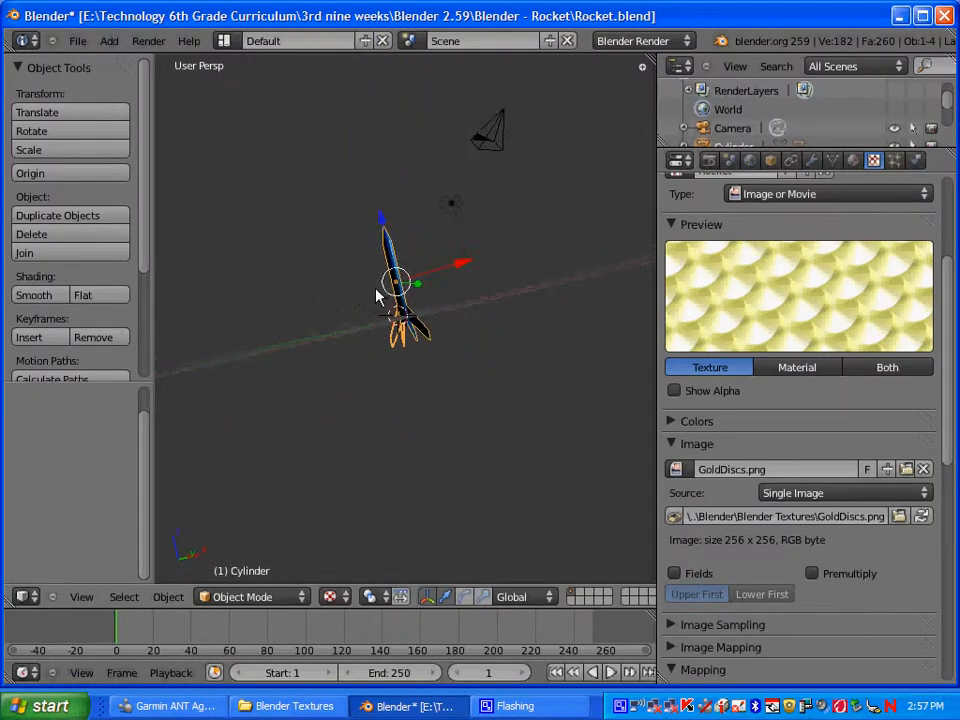
middle_click_drag(443, 281, 388, 321)
scroll(390, 330, "up", 5)
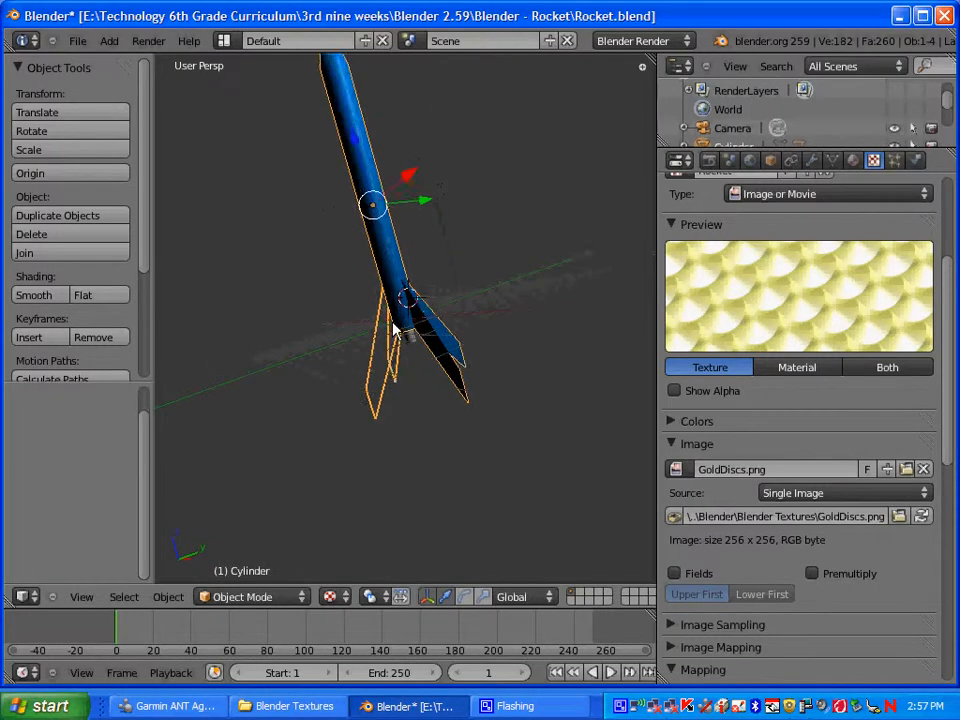
middle_click_drag(380, 383, 506, 360)
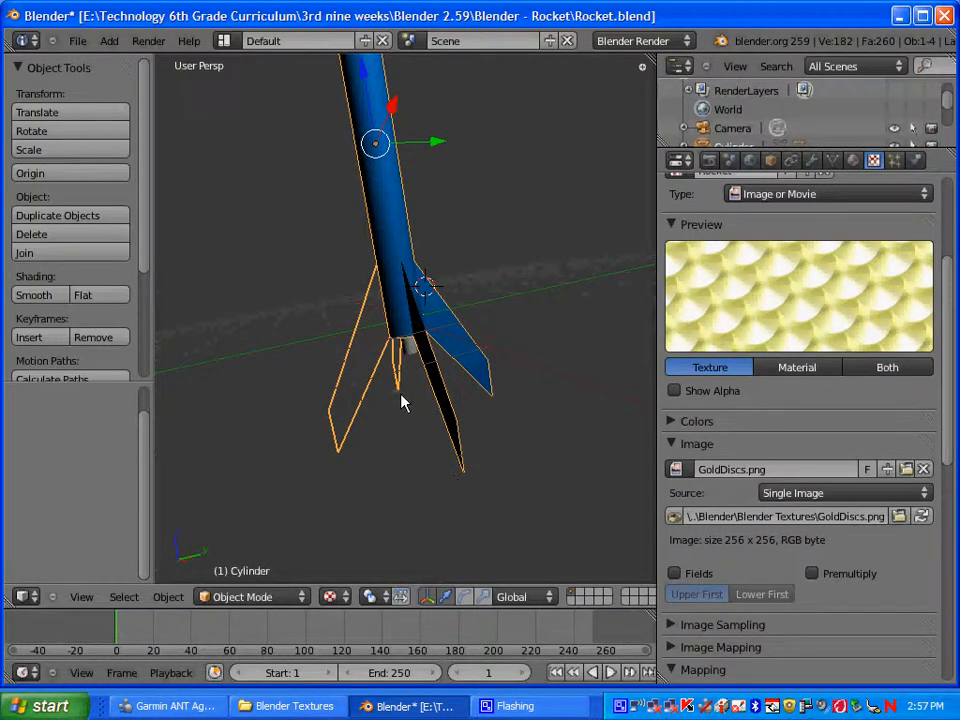
key("F12")
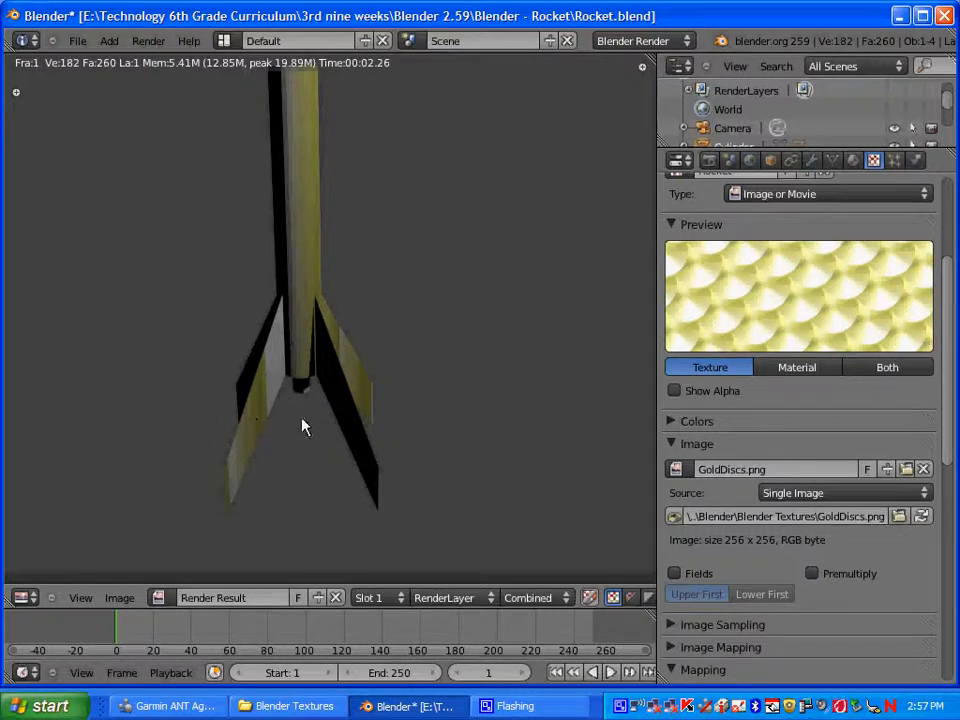
key("Escape")
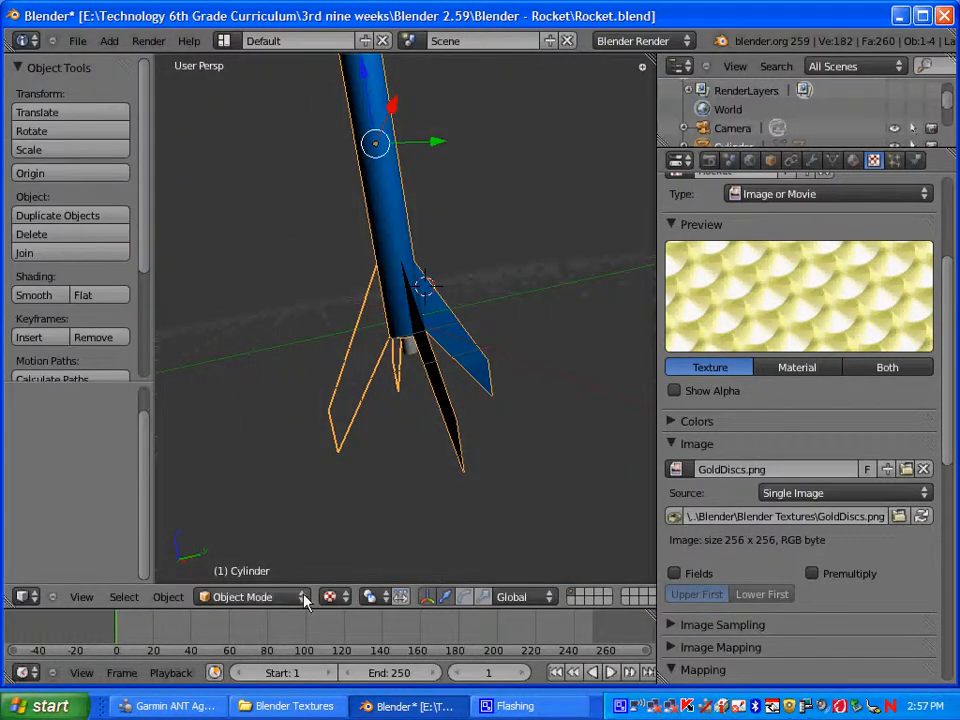
Step: Reapply the Textured viewport shading and render the rocket again to compare it with the 3D view
left_click(338, 601)
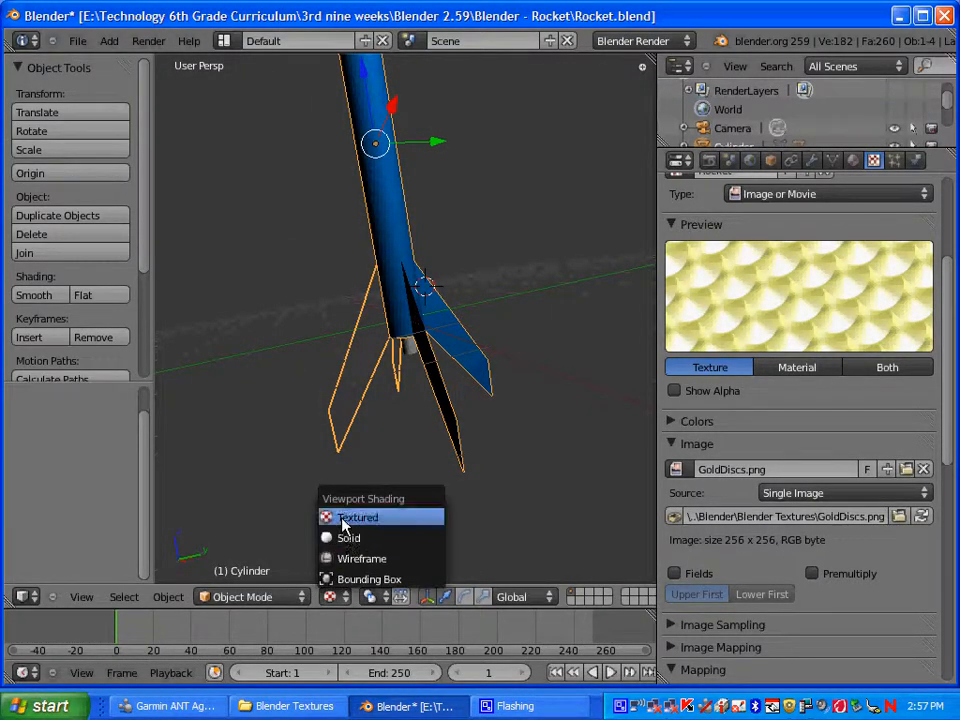
left_click(343, 519)
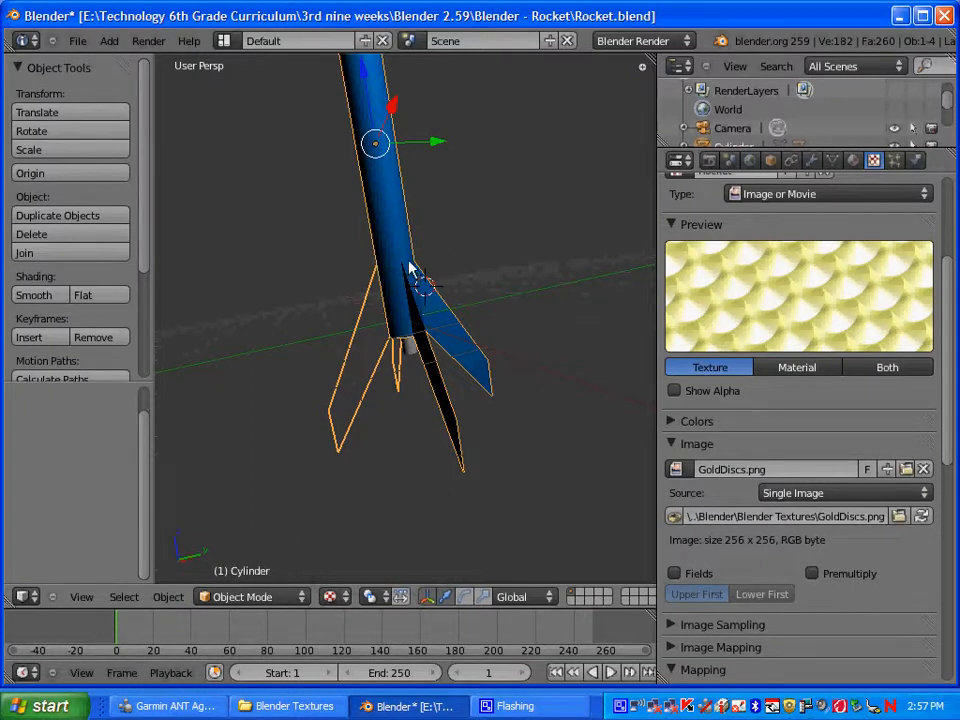
middle_click_drag(528, 390, 514, 411)
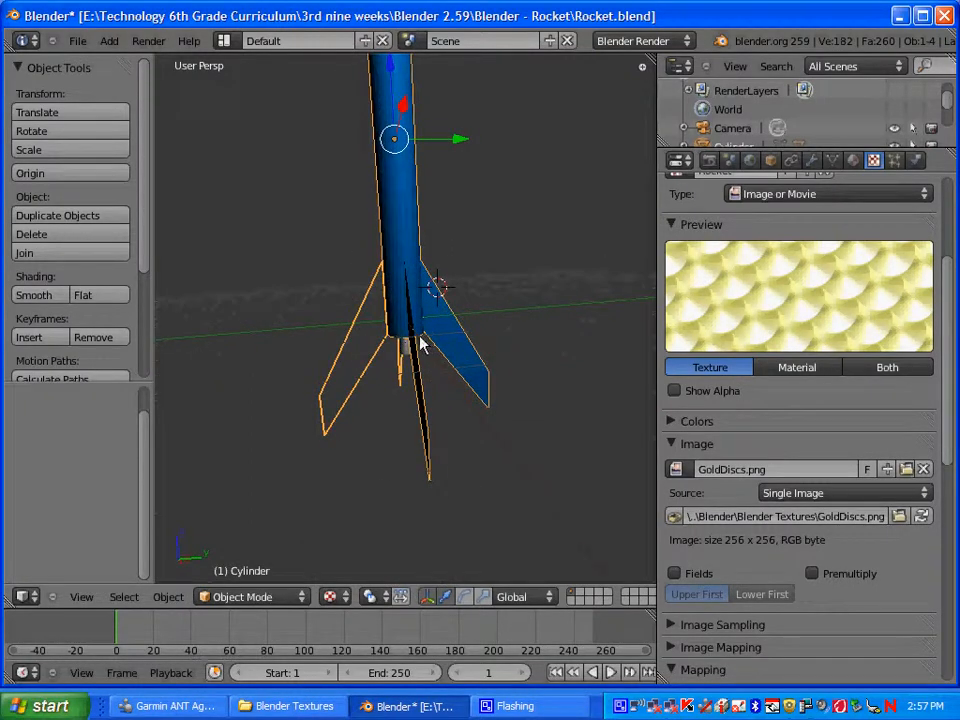
key("F12")
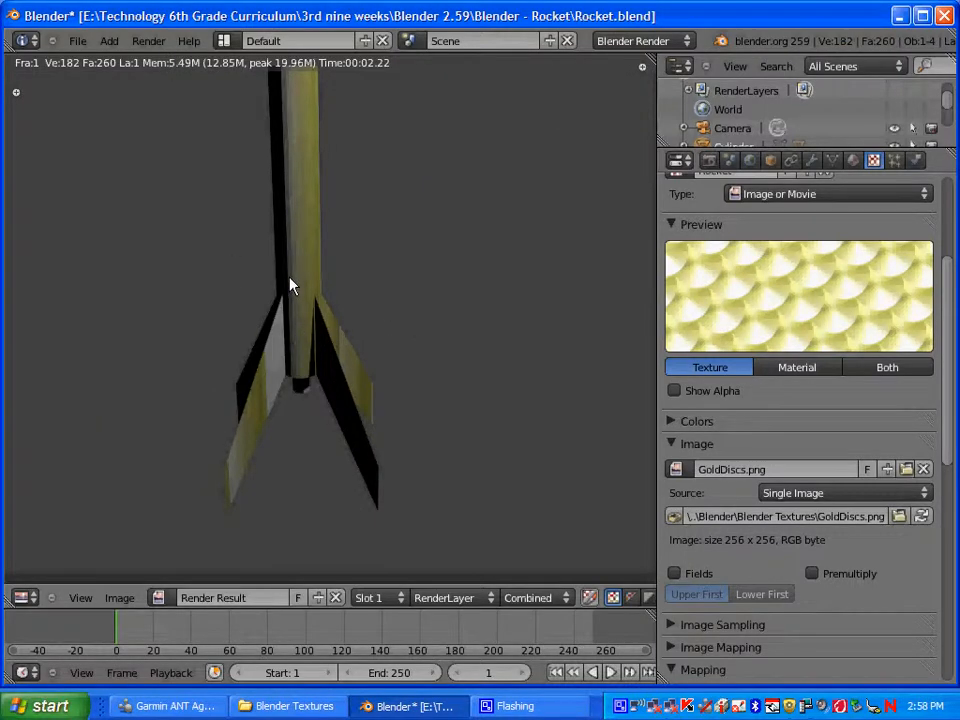
key("Escape")
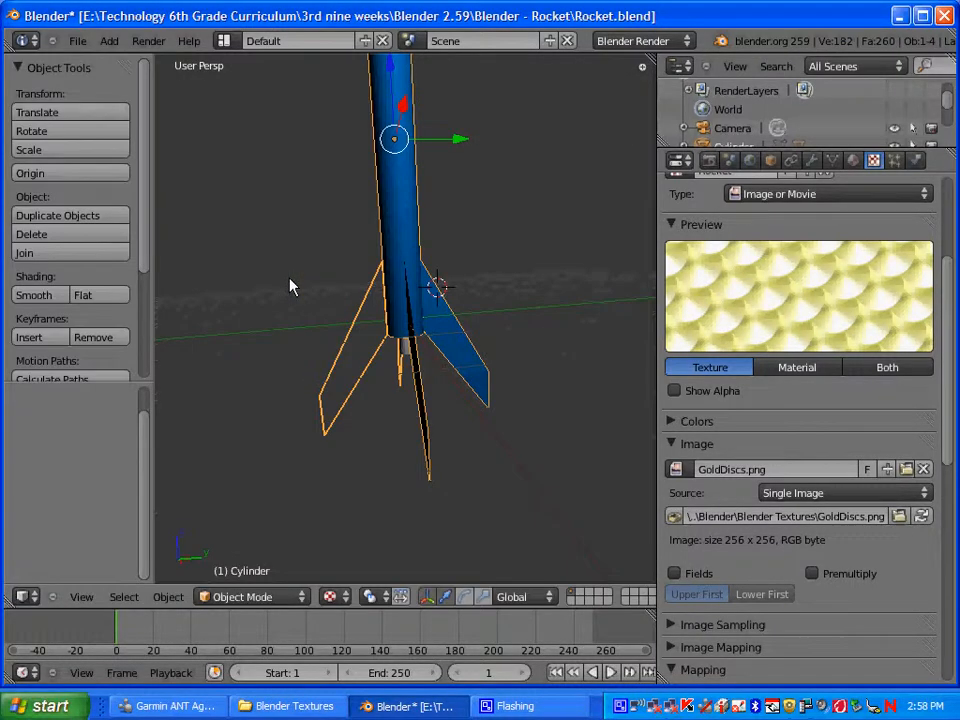
Step: Replace the rocket texture's image with BorntoRule.png and render the scene to check it
left_click(898, 518)
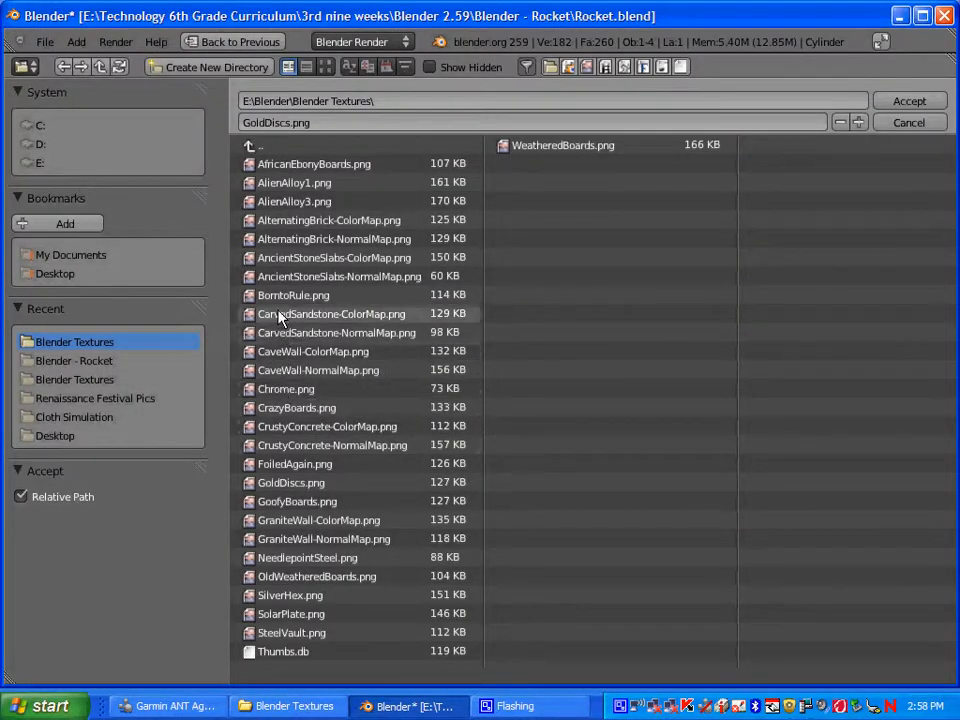
left_click(255, 295)
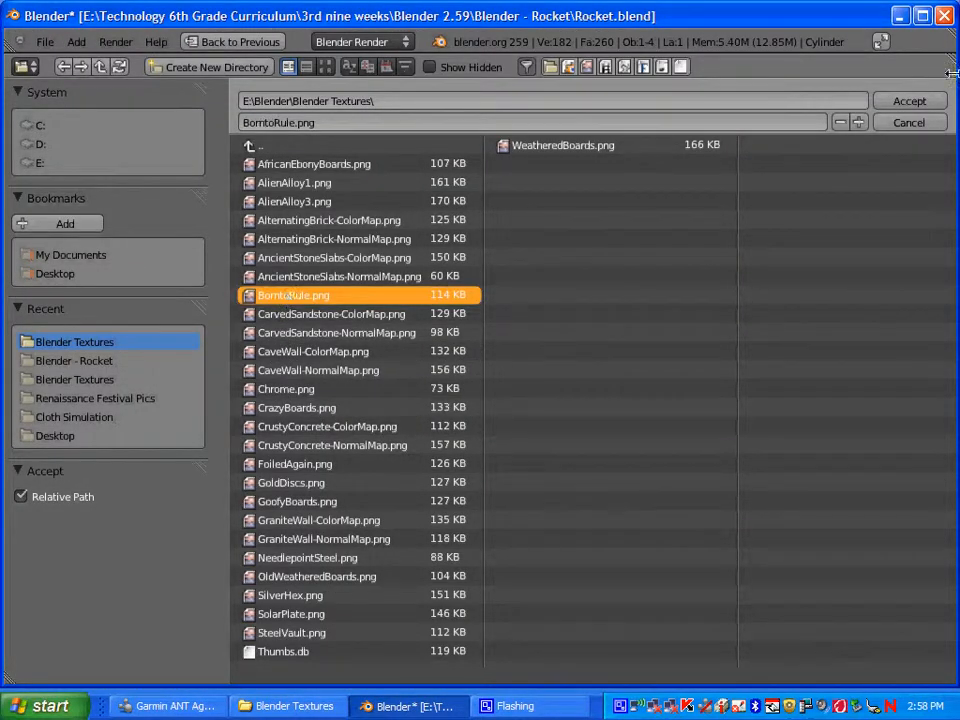
left_click(908, 102)
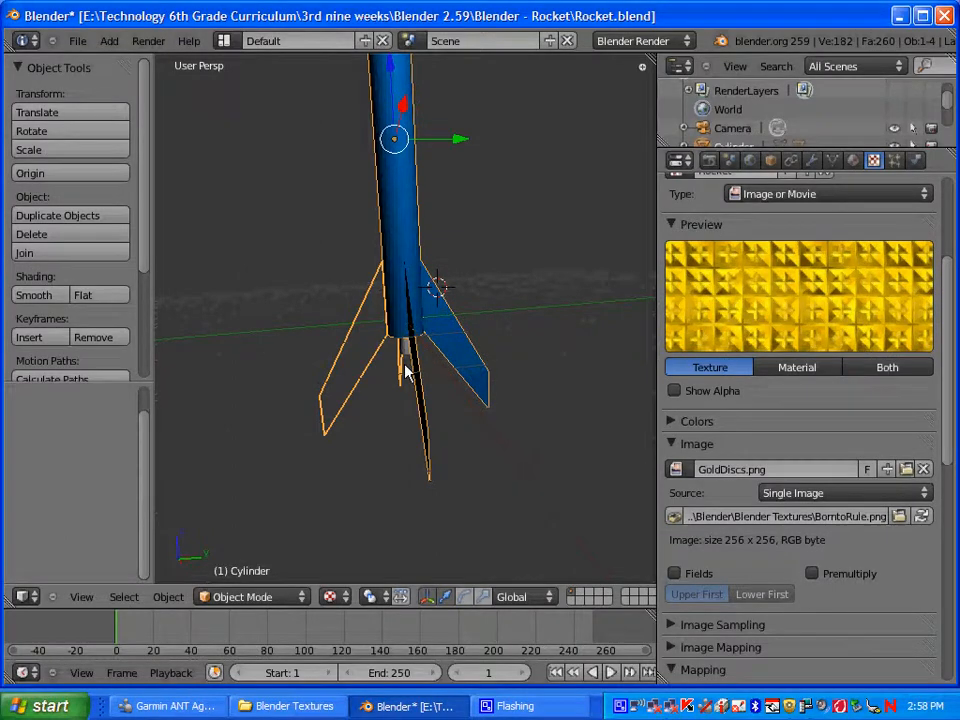
key("F12")
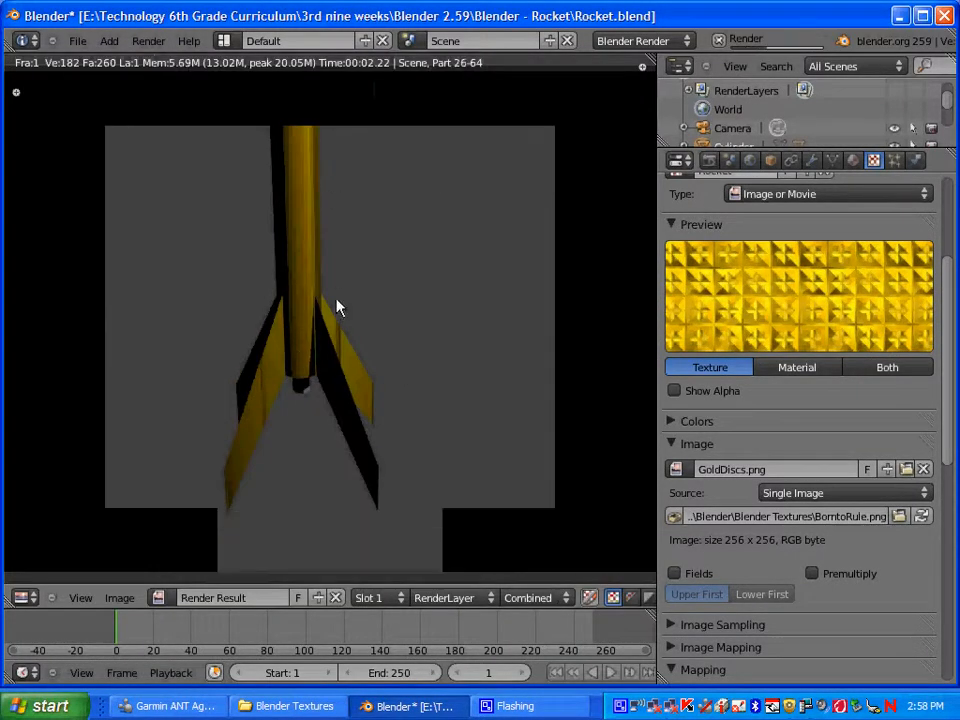
key("Escape")
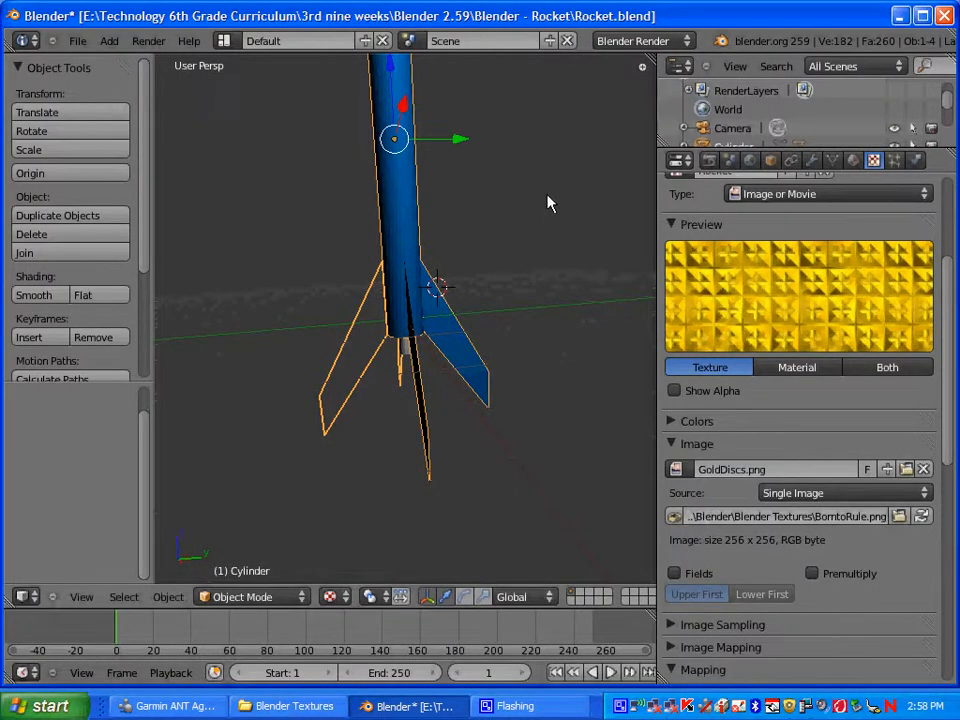
Step: Add a plane mesh to the scene at the 3D cursor near the rocket's base
scroll(376, 303, "down", 5)
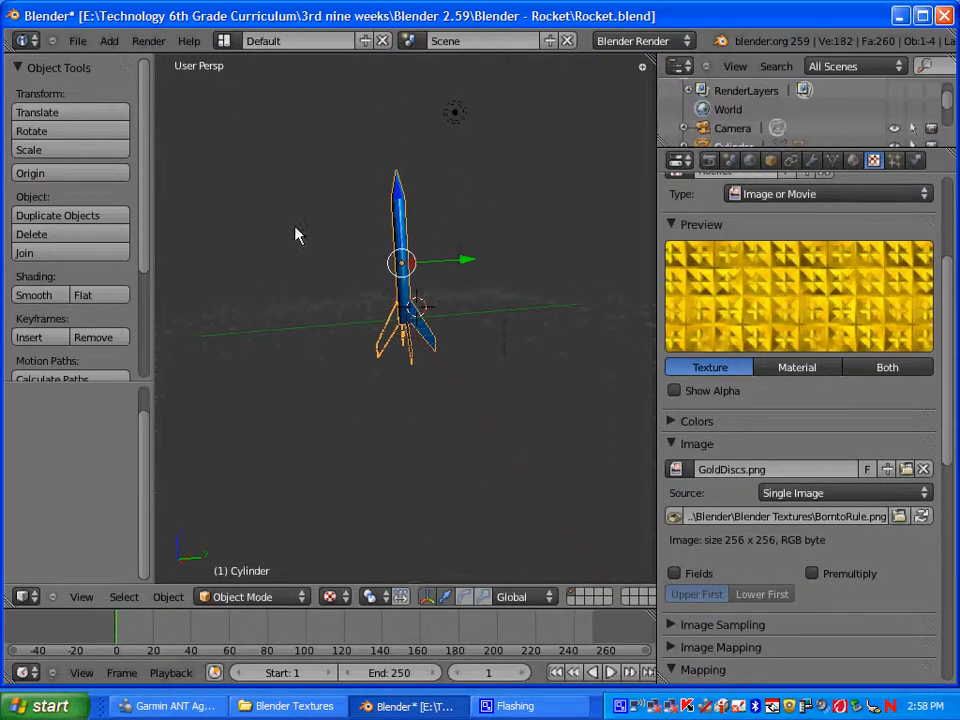
middle_click_drag(240, 309, 241, 345)
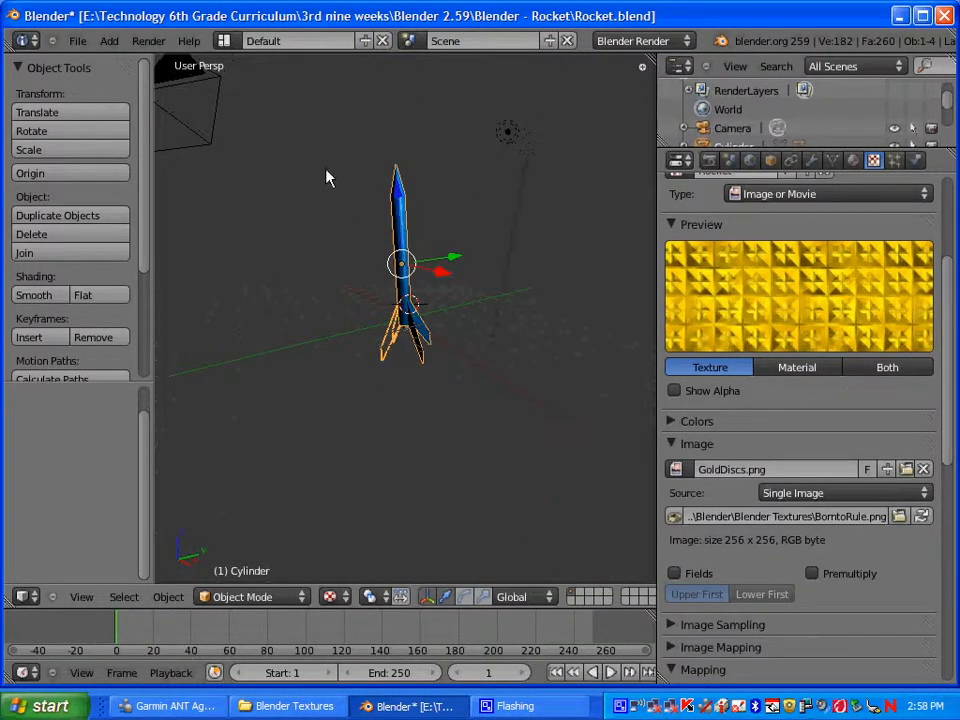
left_click(108, 41)
mouse_move(198, 64)
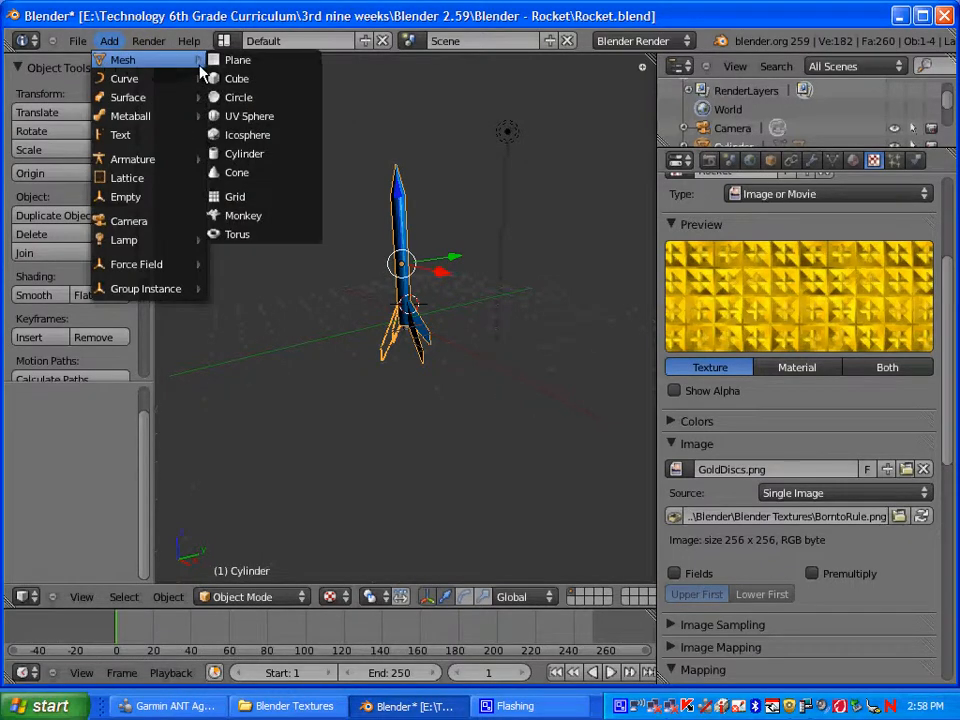
left_click(230, 70)
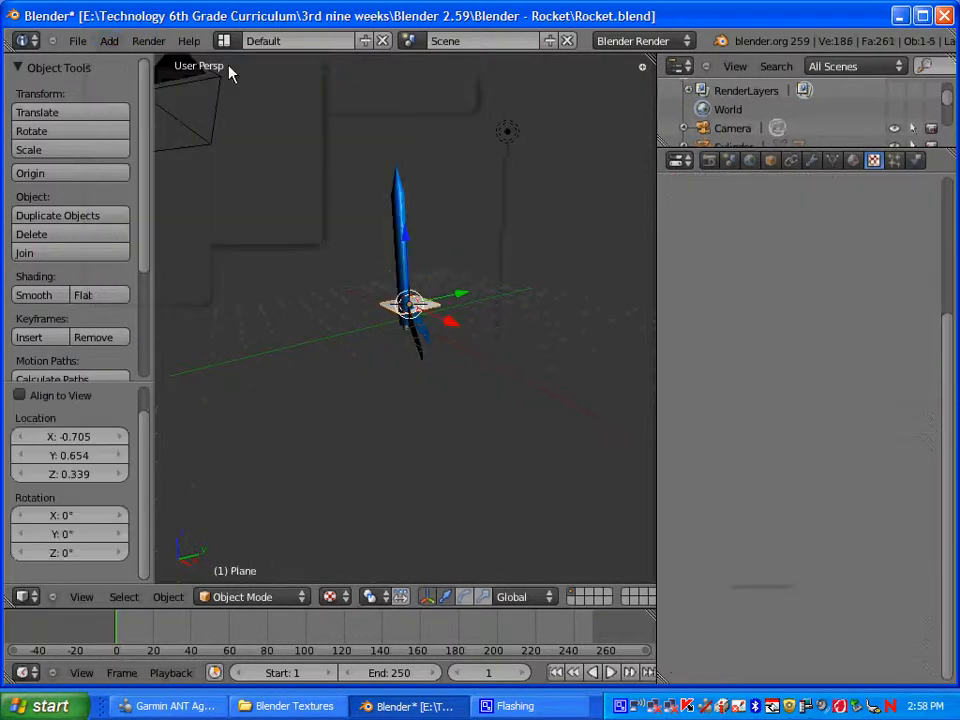
Step: Rotate the plane upright and turn it about -49.3° around Z to face the camera, checking it through the camera view
left_click(463, 598)
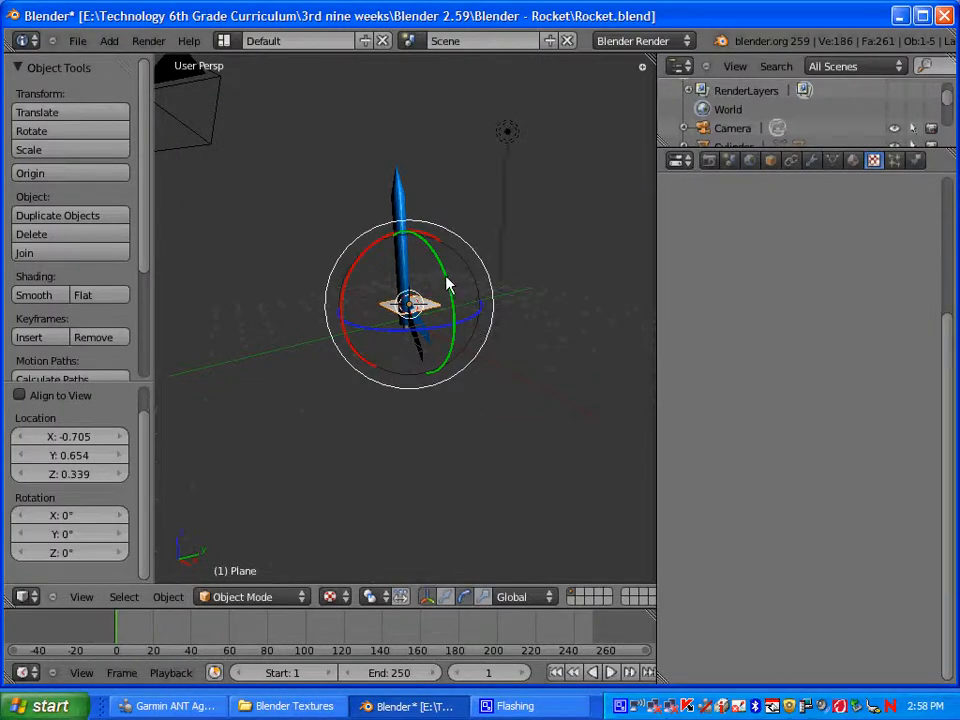
left_click_drag(448, 281, 413, 333)
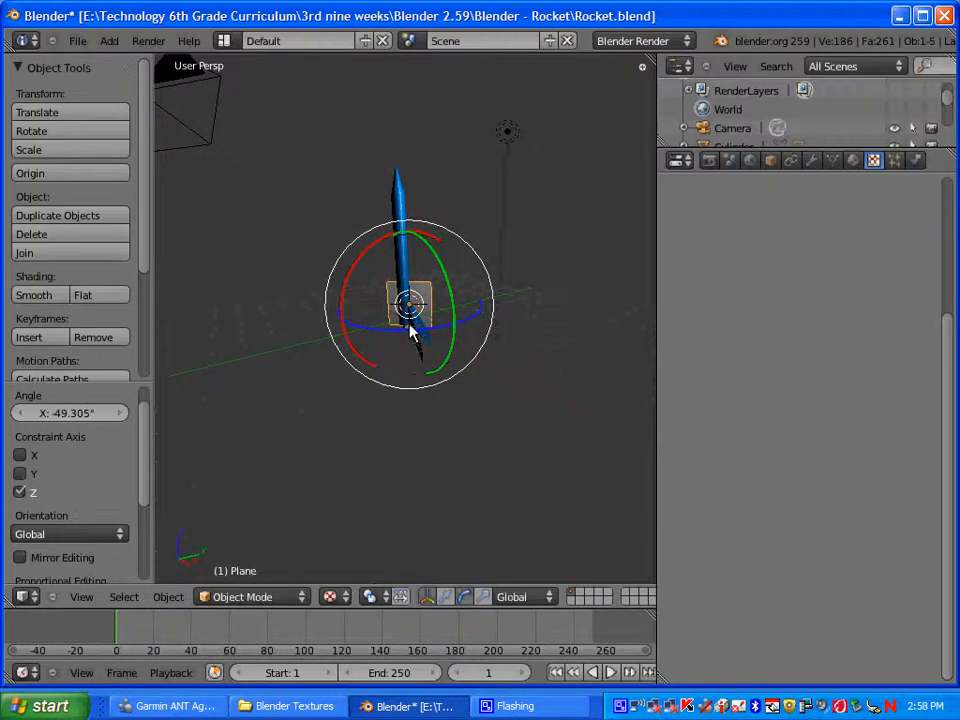
key("Num_Lock")
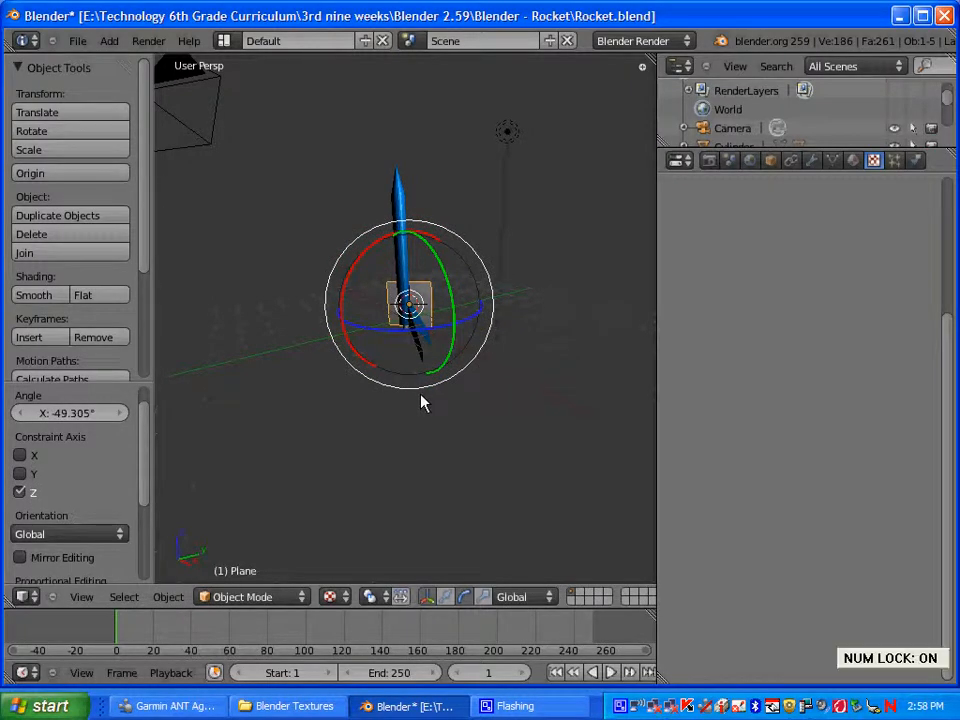
key("KP_0")
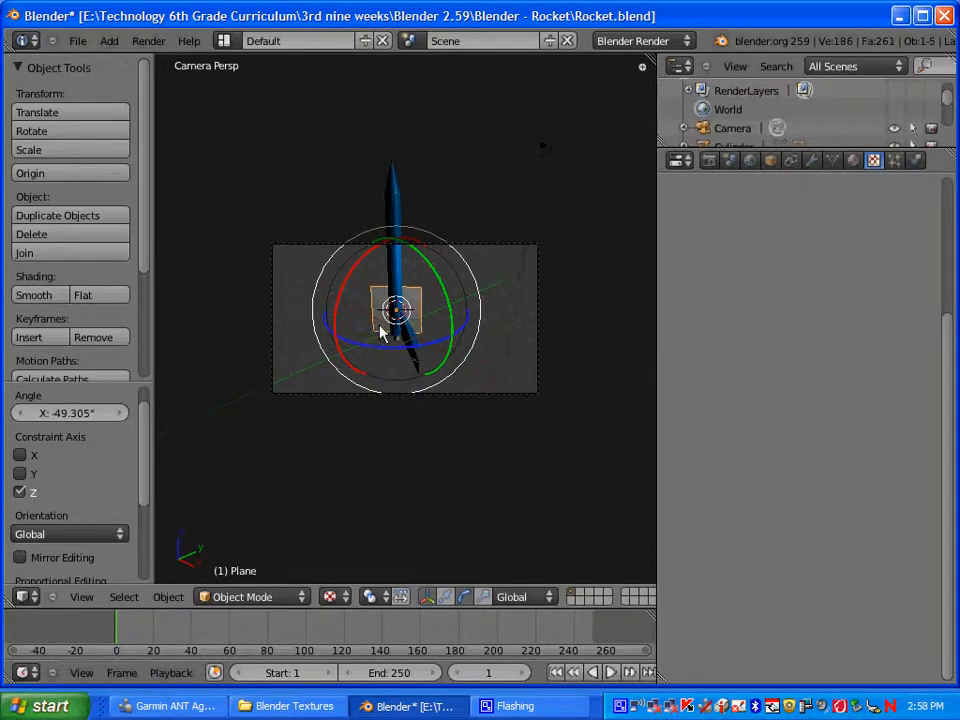
middle_click_drag(384, 326, 330, 350)
Step: Scale the upright plane up by about 11.27 and raise it about 7.87 units along the Z axis
left_click(445, 597)
scroll(319, 332, "up", 8)
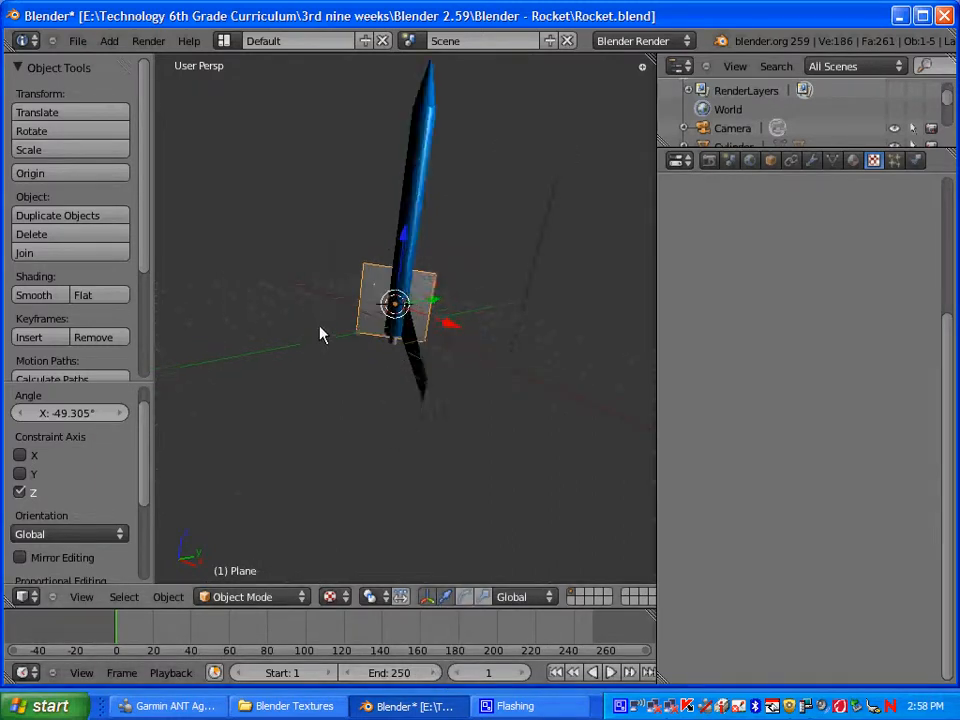
scroll(319, 343, "down", 7)
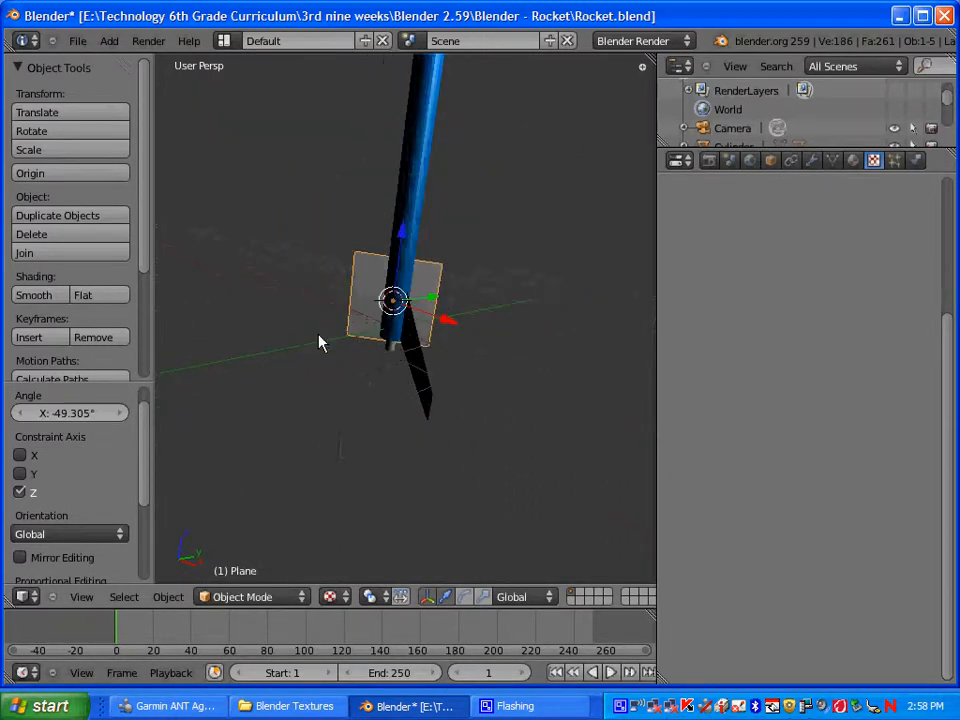
scroll(388, 308, "down", 3)
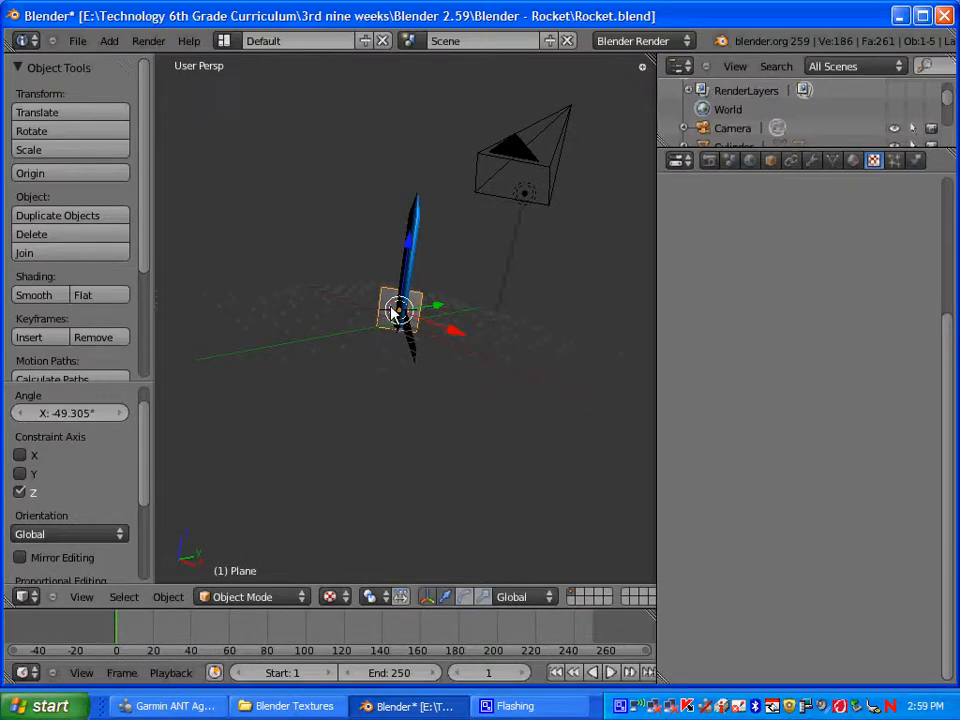
key("s")
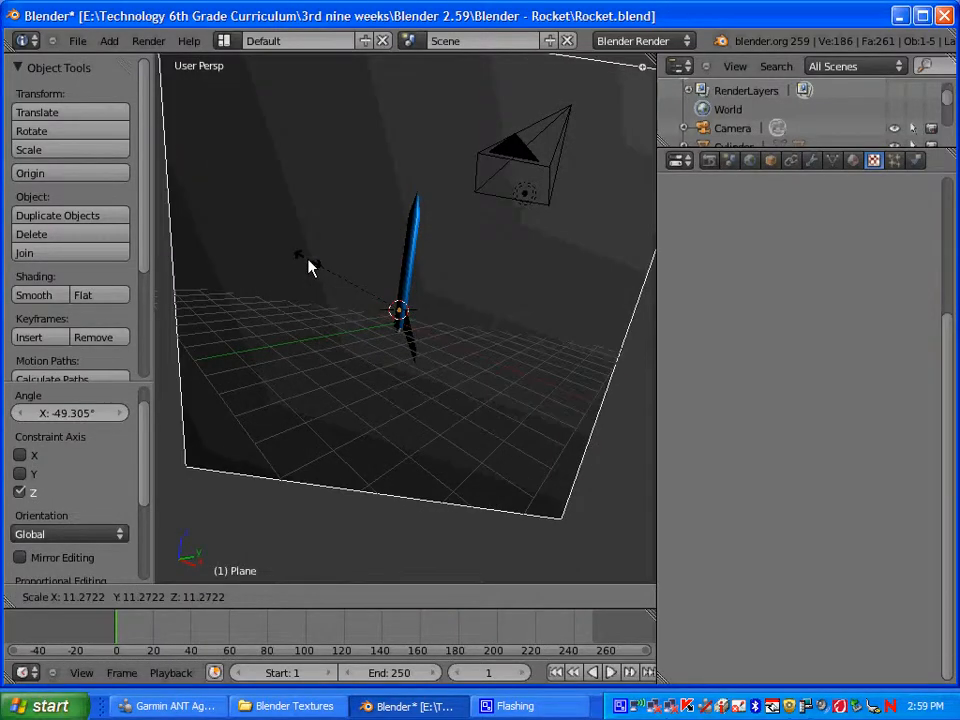
left_click(307, 267)
scroll(443, 306, "down", 4)
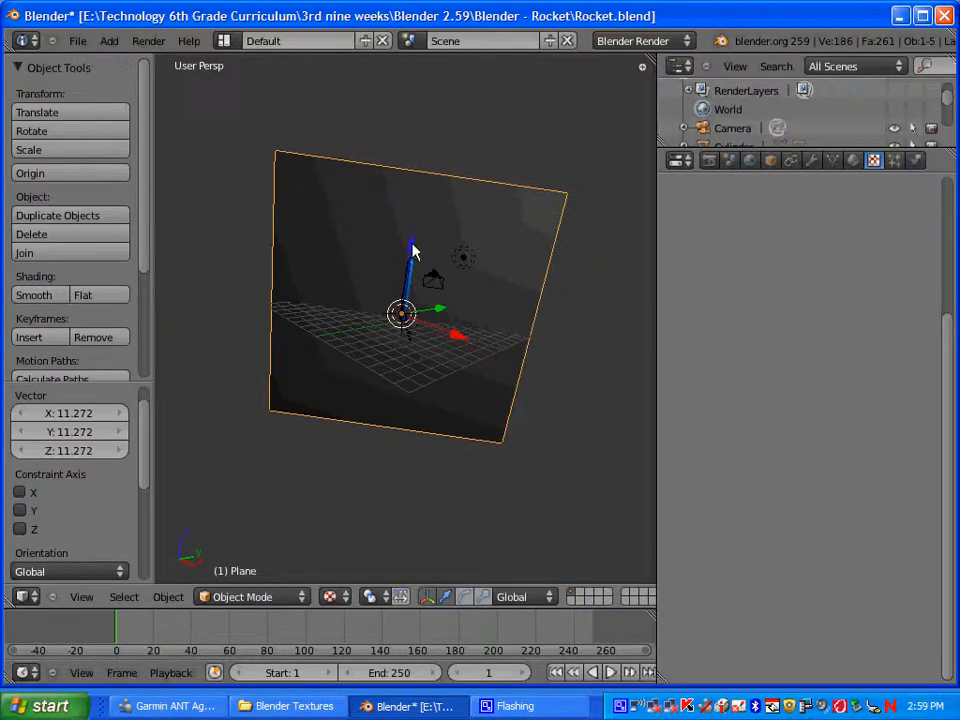
left_click_drag(414, 246, 431, 156)
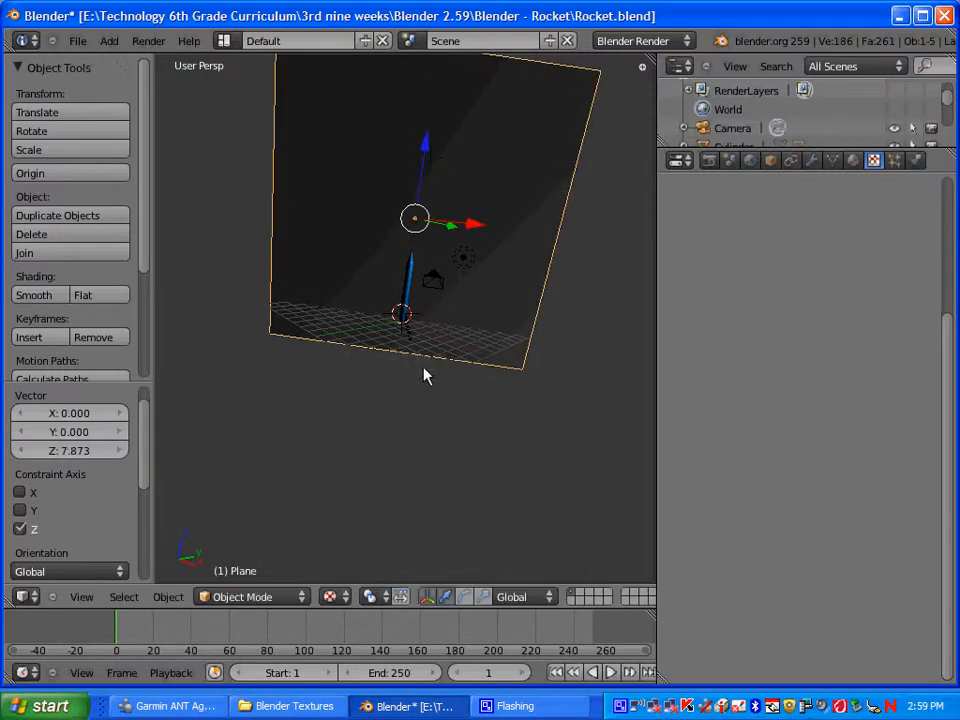
Step: Look through the camera to check how the enlarged plane fills the frame behind the rocket
middle_click_drag(424, 375, 408, 330)
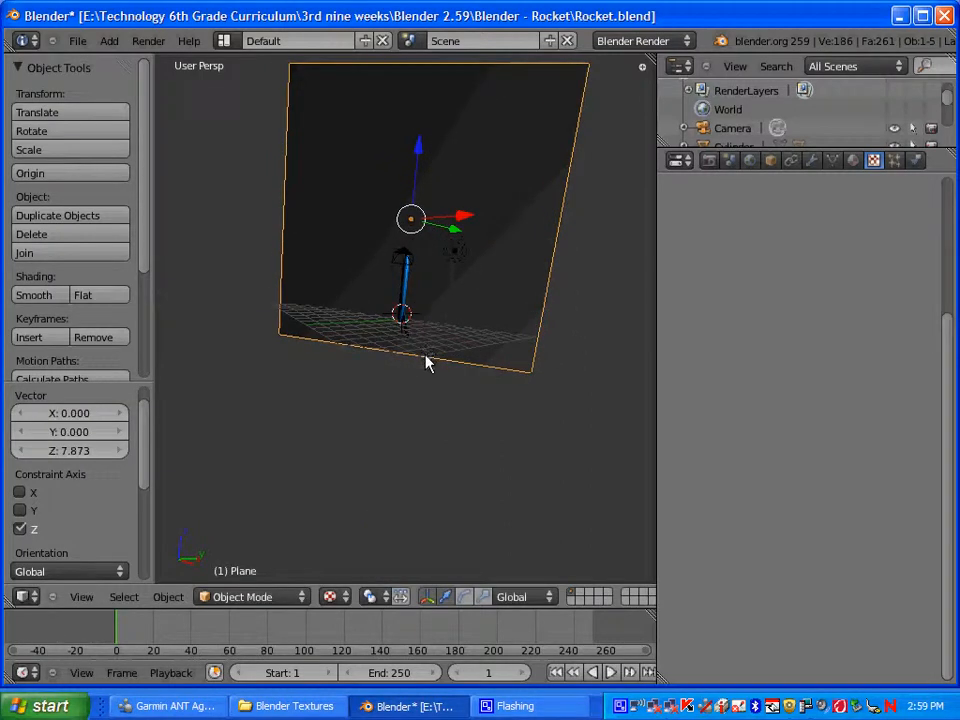
key("KP_0")
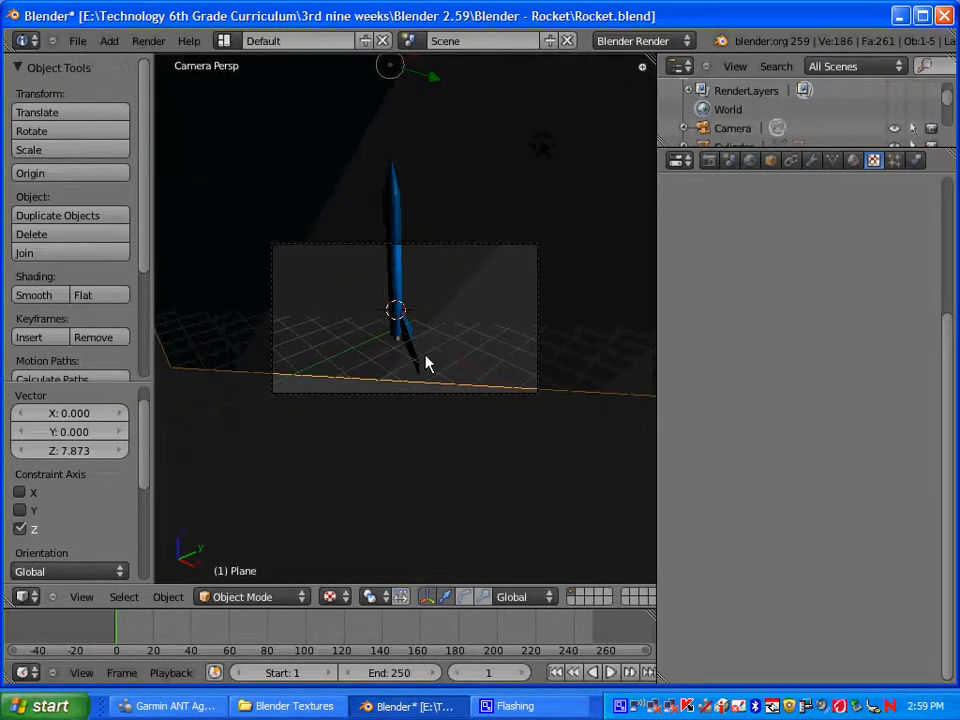
scroll(393, 392, "down", 4)
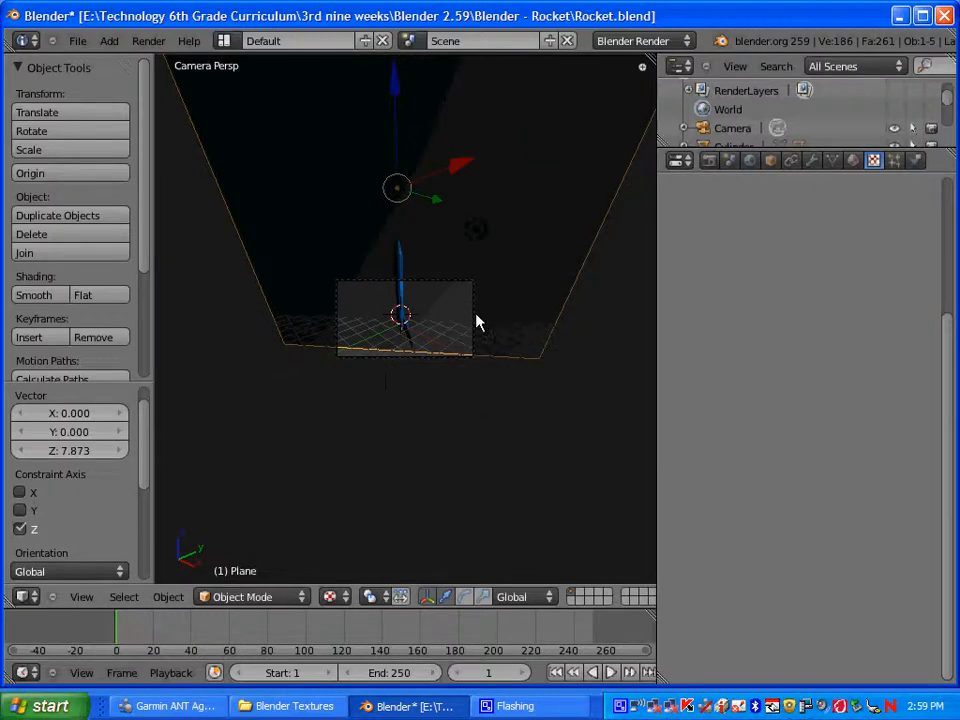
scroll(355, 355, "up", 4)
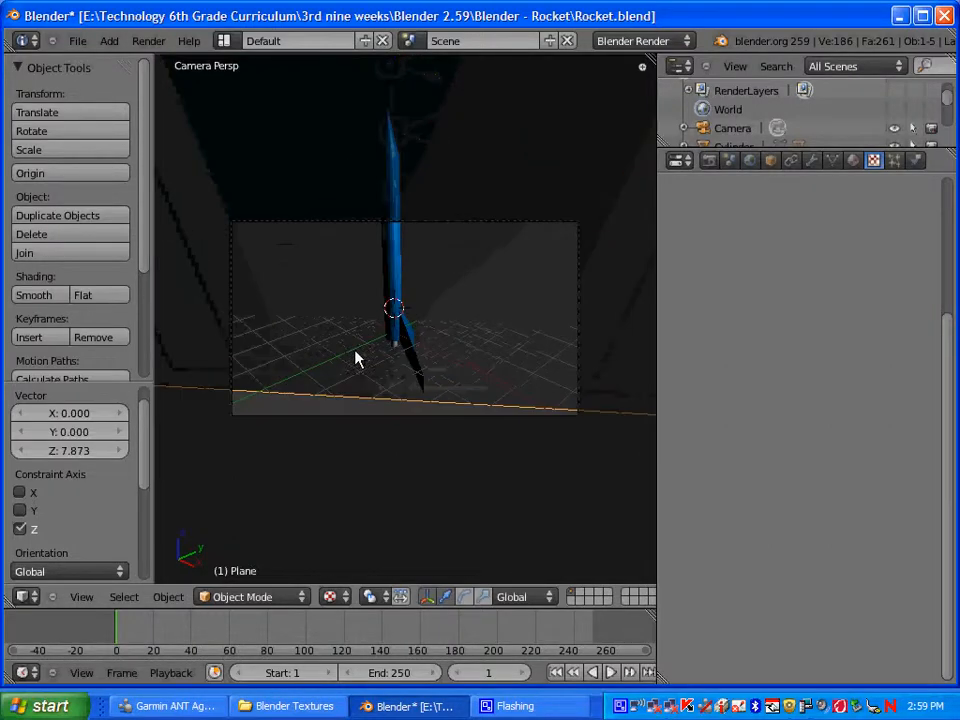
scroll(319, 414, "down", 7)
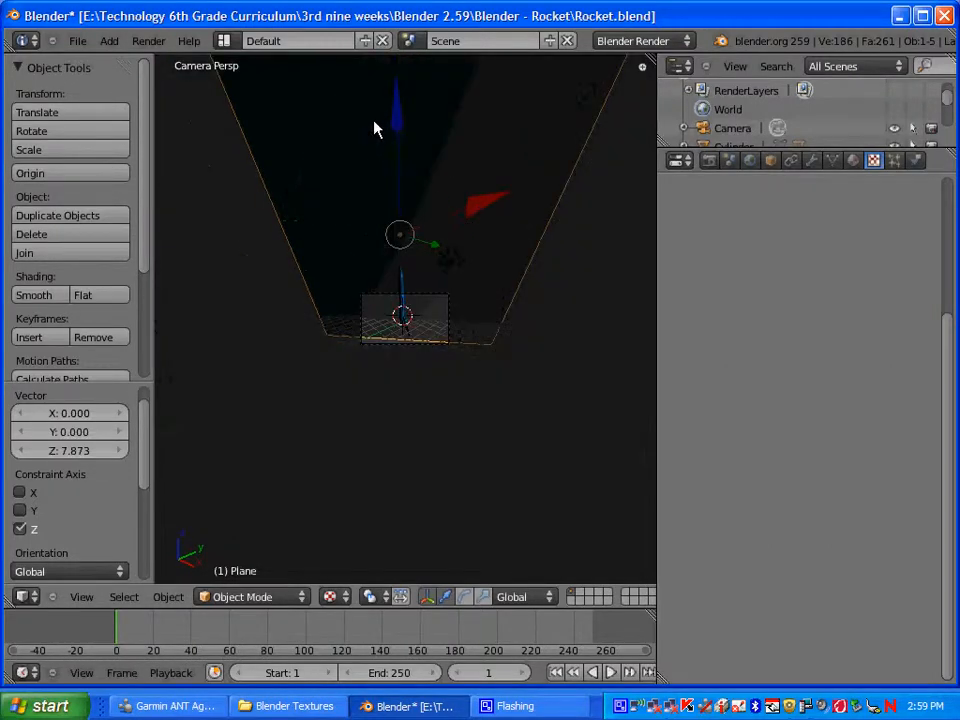
Step: Lower the upright backdrop plane about 2.883 units along the Z axis and check it from outside the camera view
left_click_drag(399, 125, 399, 176)
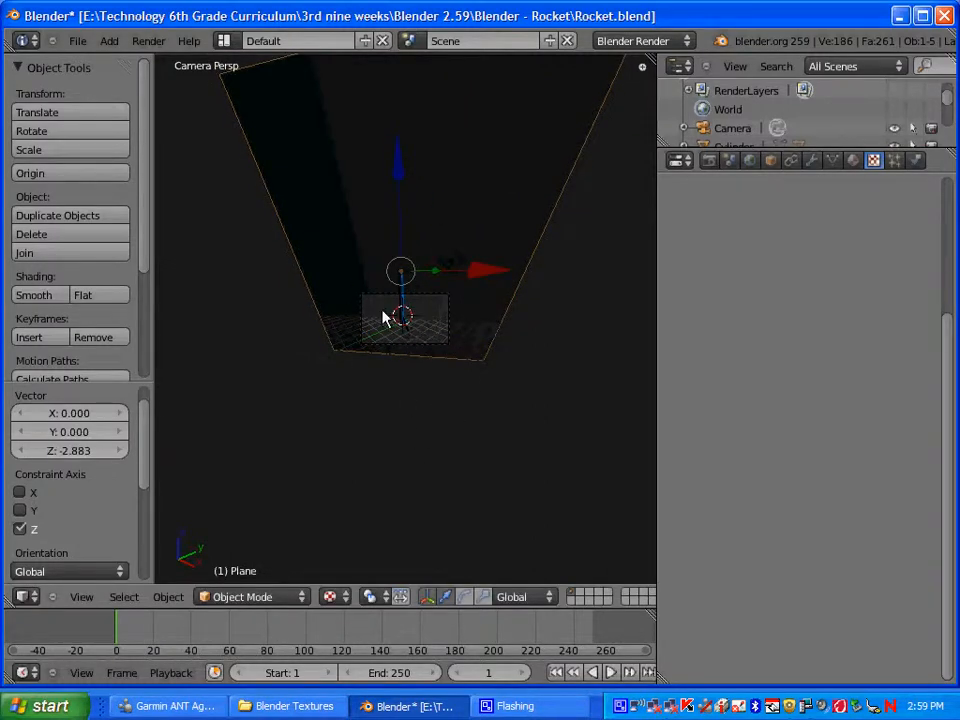
middle_click_drag(397, 257, 445, 202)
scroll(443, 202, "down", 7)
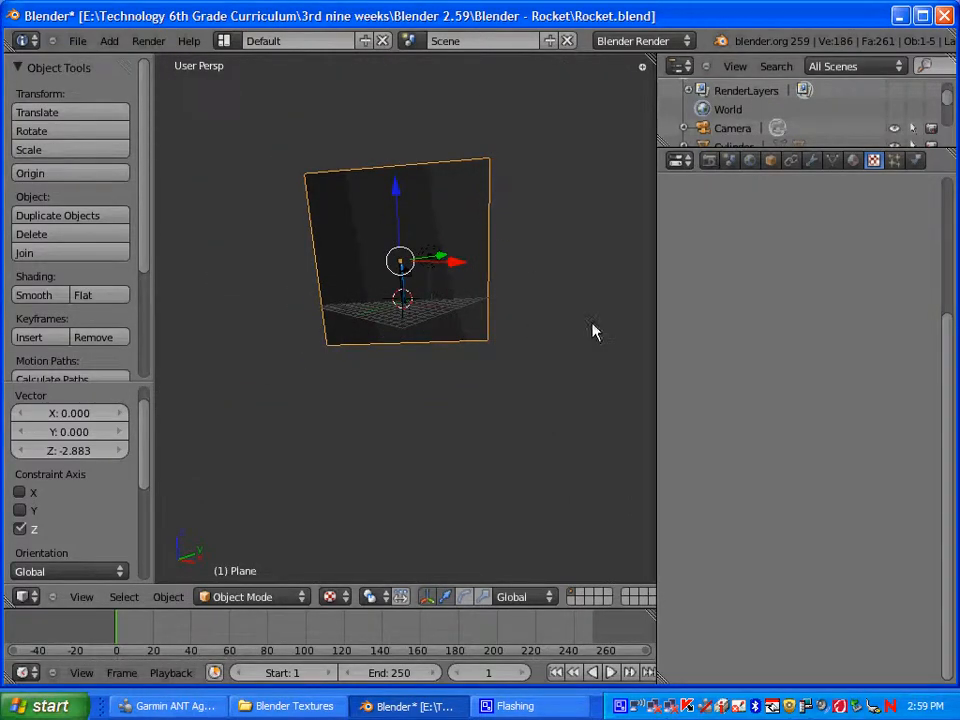
Step: Add a new material named Cloud to the backdrop plane and make it shadeless
left_click(854, 162)
left_click(790, 286)
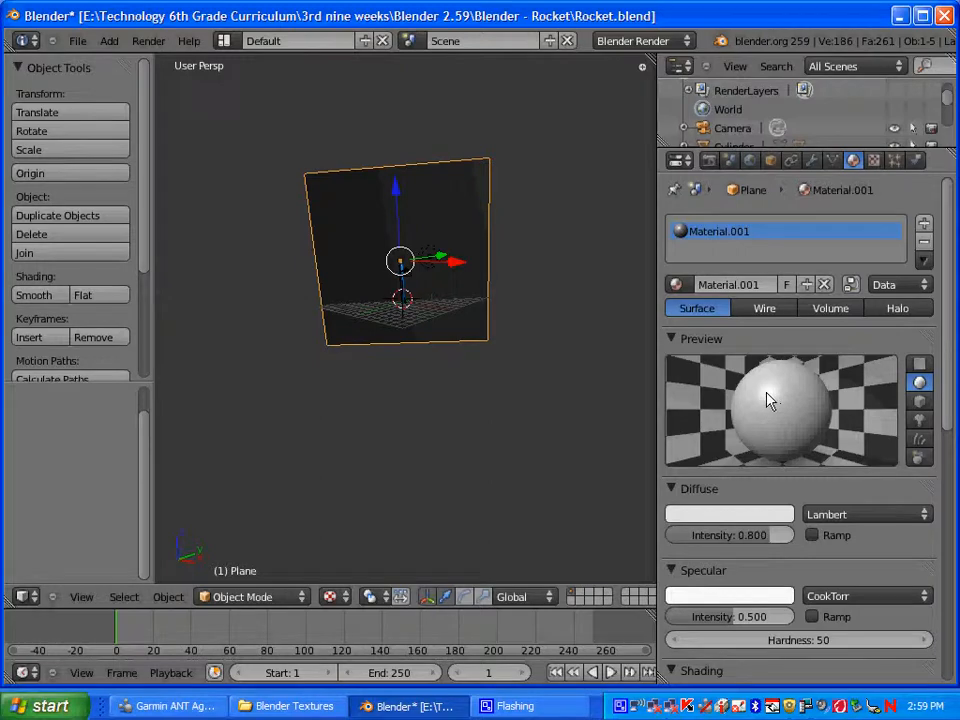
left_click(750, 284)
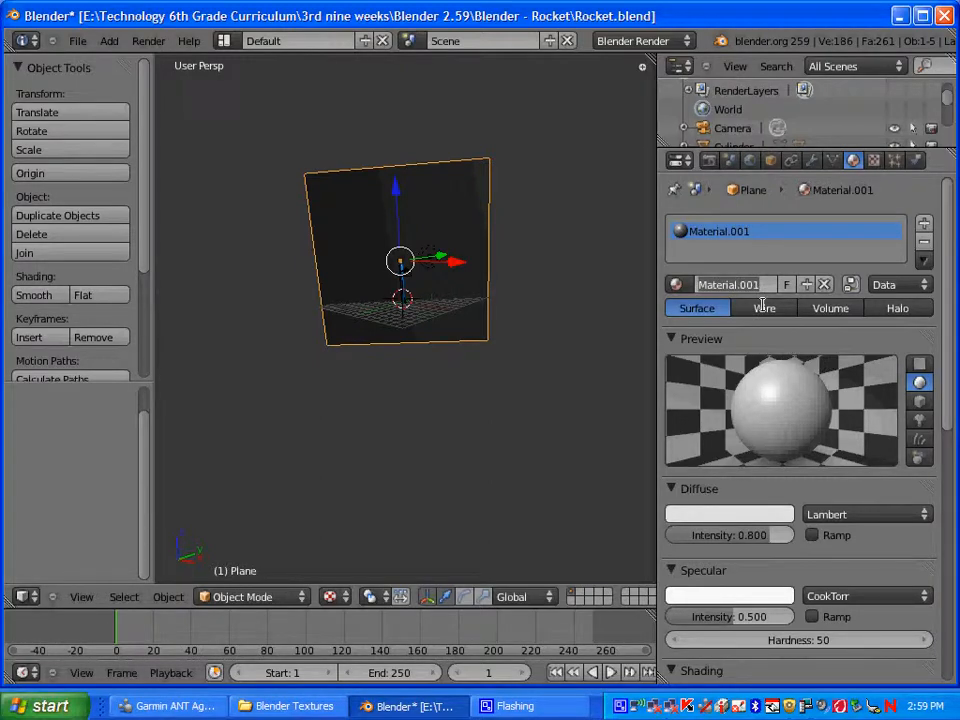
type("C364d")
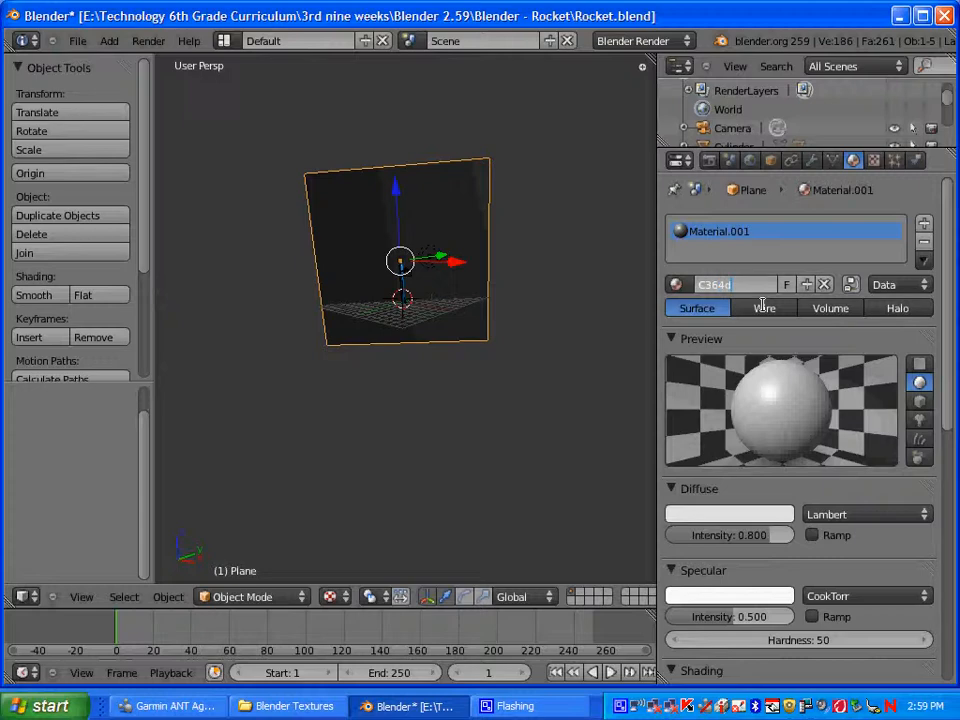
key("BackSpace")
key("BackSpace")
key("Num_Lock")
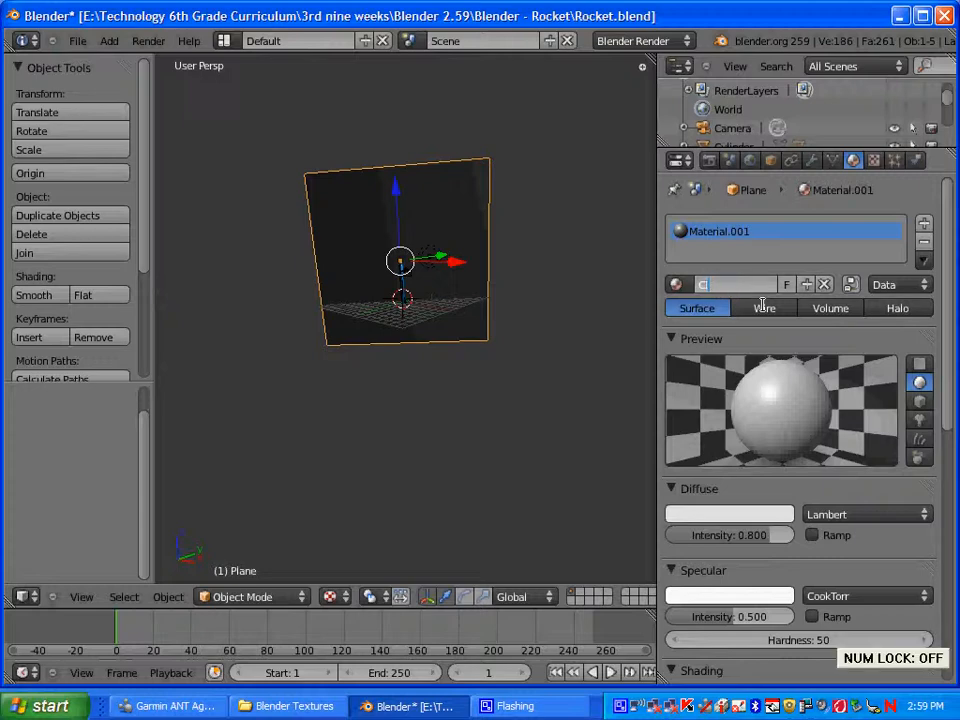
type("d")
key("Return")
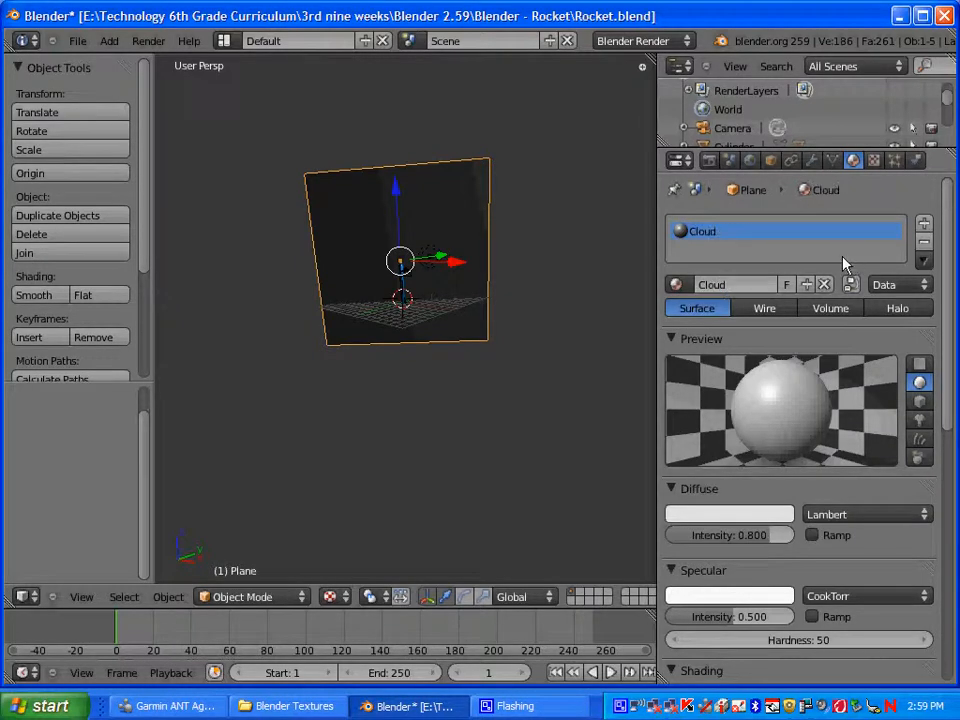
left_click(673, 341)
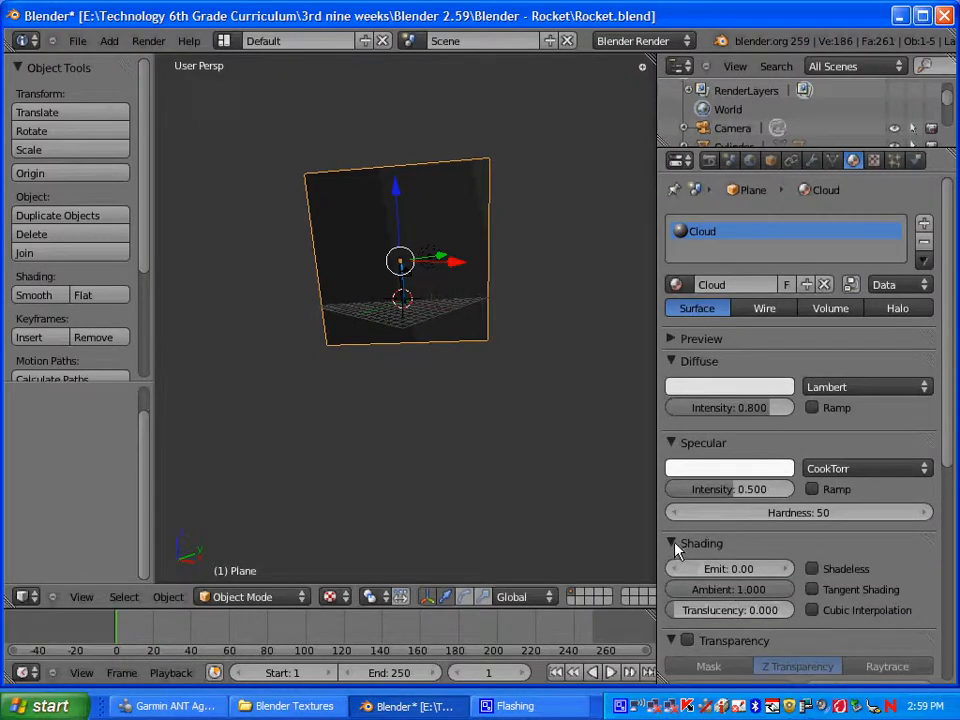
left_click(812, 569)
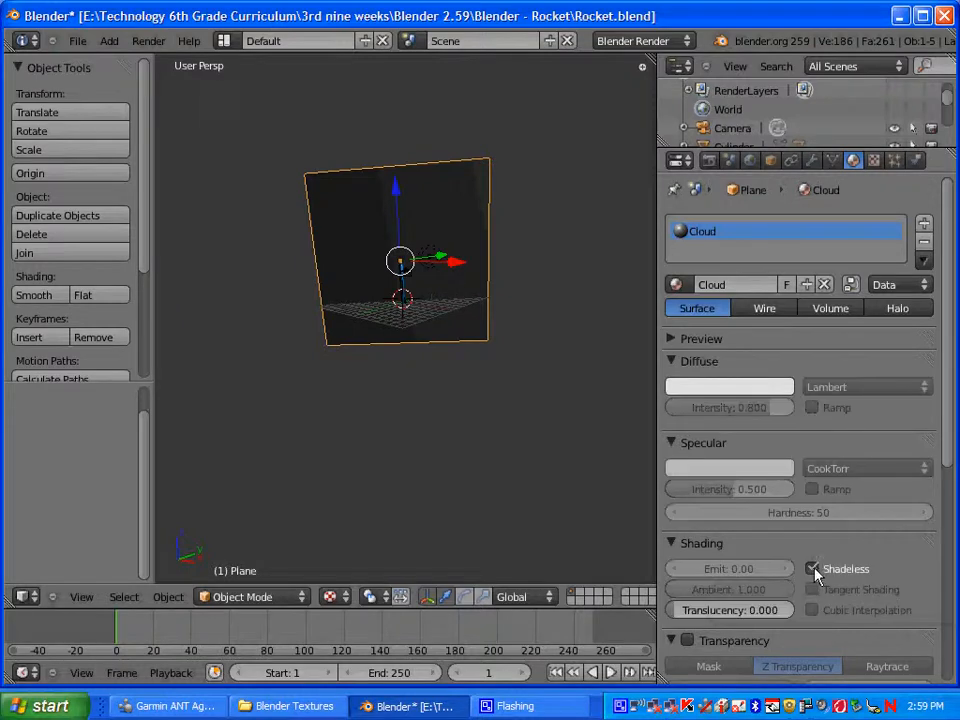
Step: Add a texture named cloud to the plane's Cloud material and set its type to Clouds
left_click(873, 161)
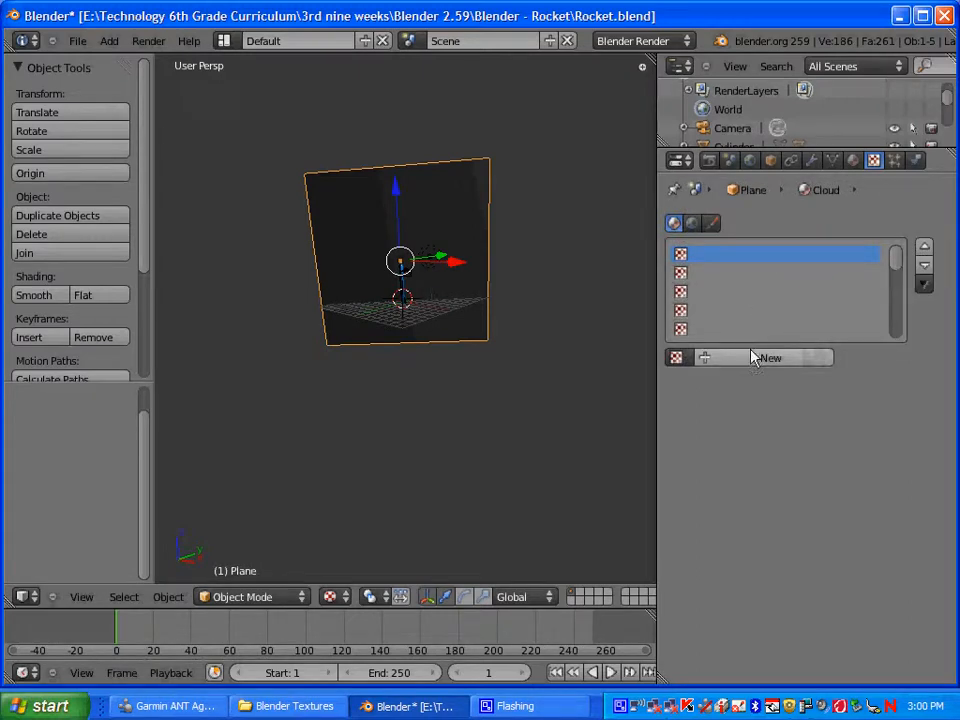
left_click(754, 357)
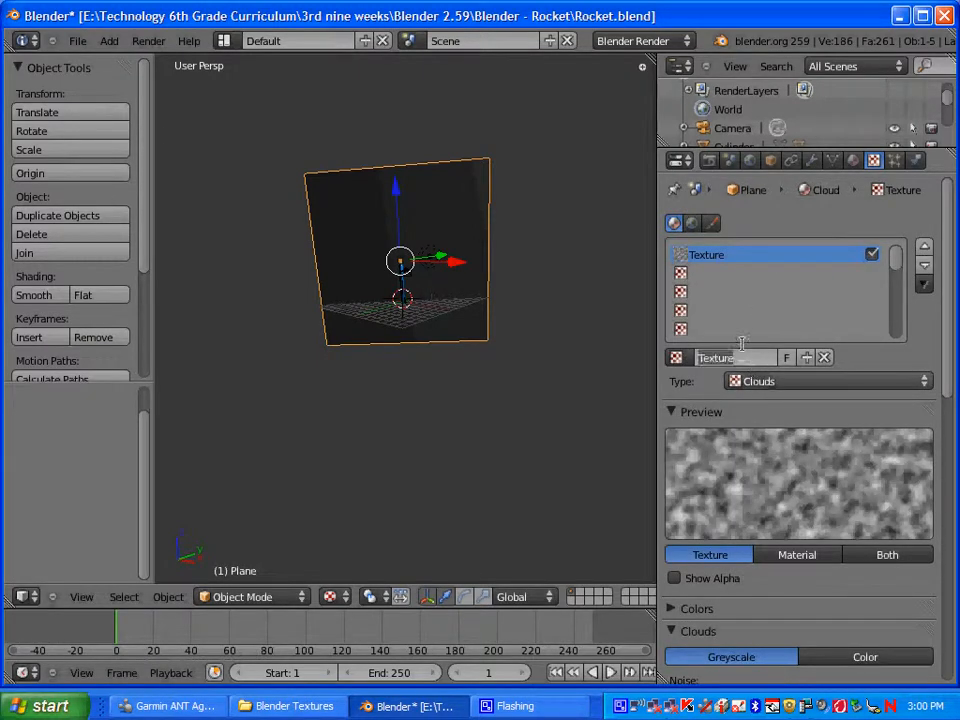
key("BackSpace")
type("clou")
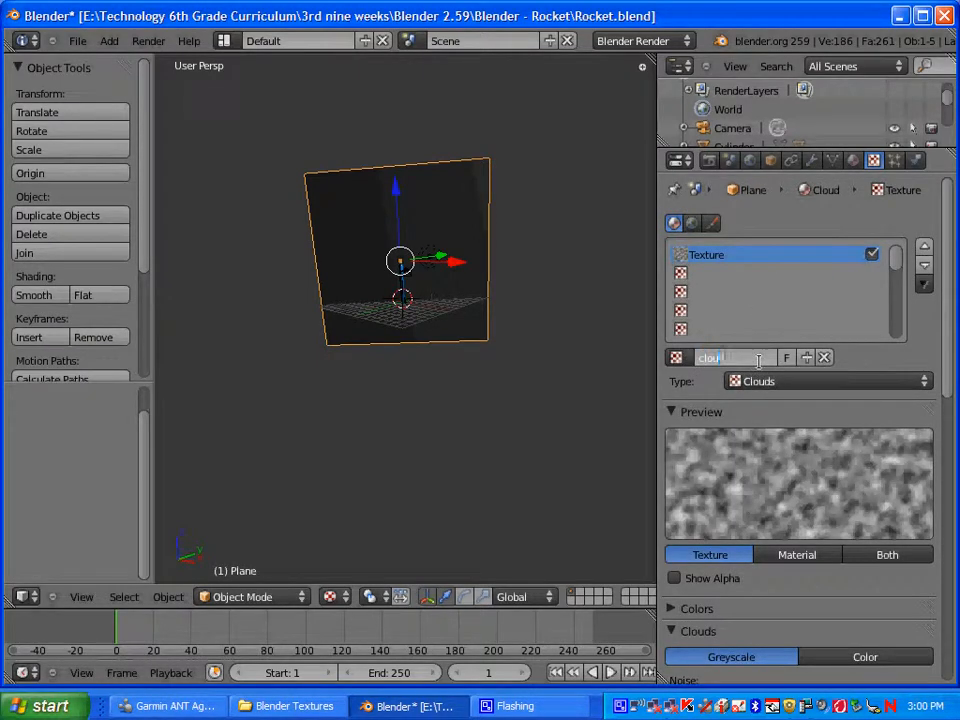
type("d")
key("Return")
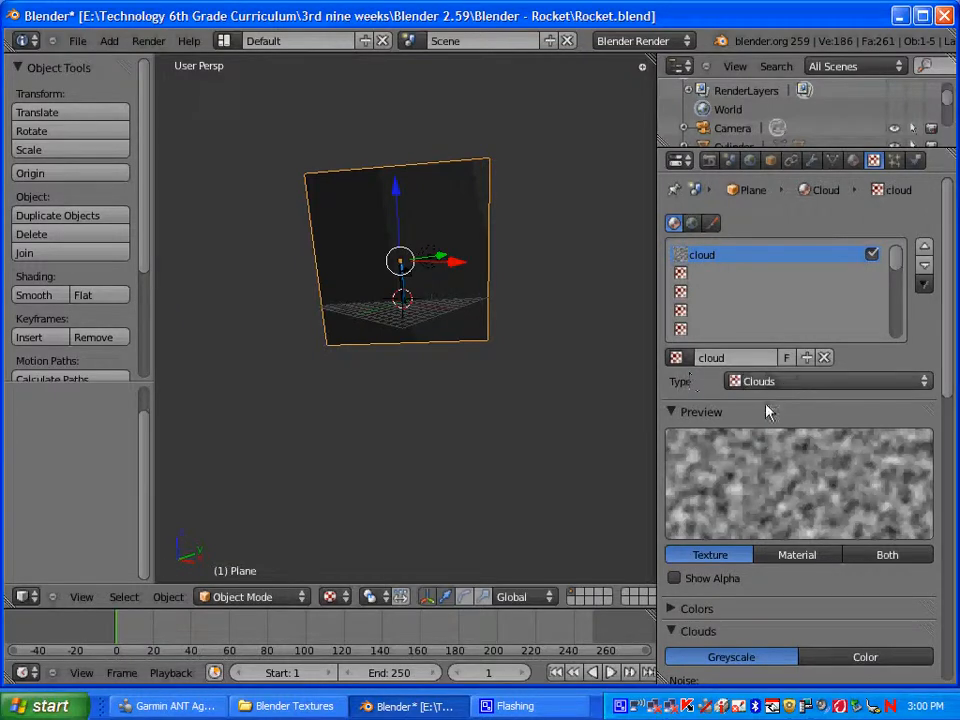
left_click(786, 388)
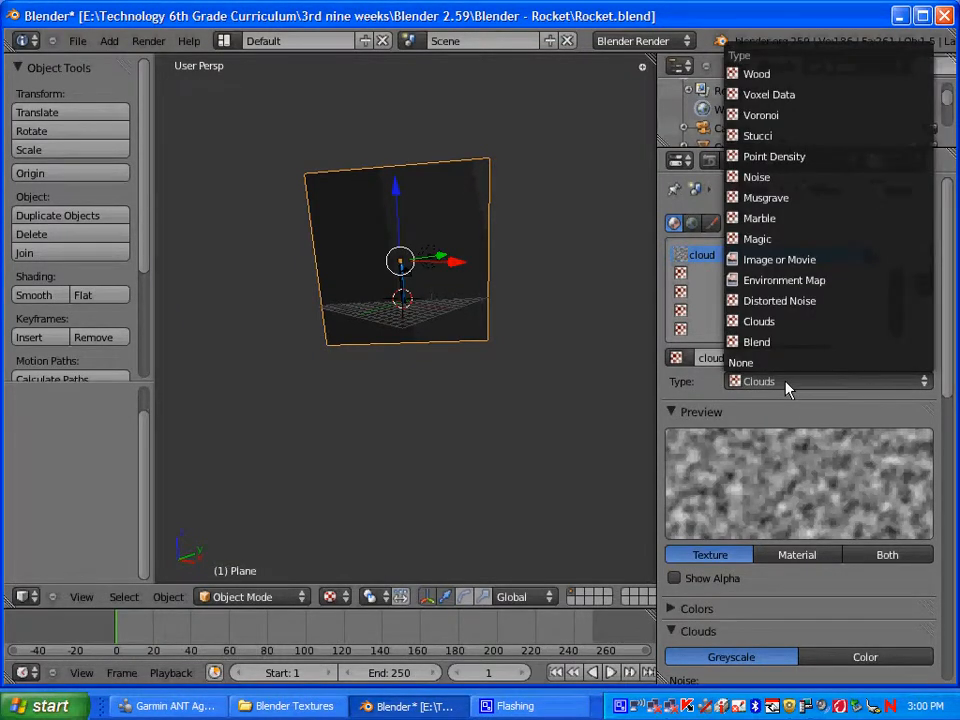
left_click(760, 321)
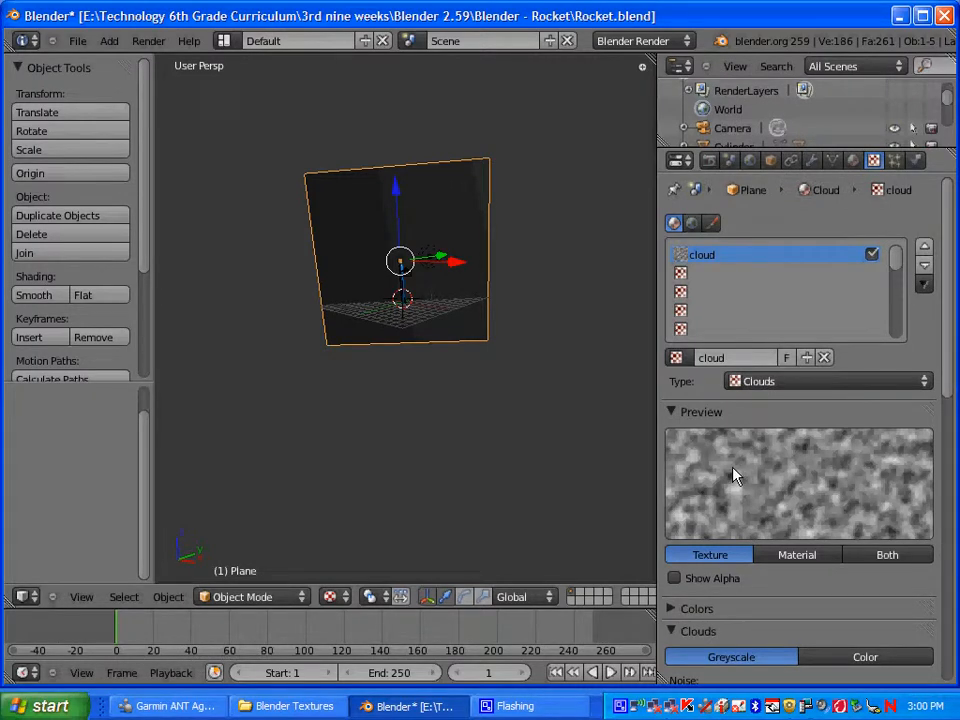
Step: Enable the cloud texture's color ramp, add a stop at position 0.500, and make it fully opaque deep blue
scroll(735, 476, "down", 5)
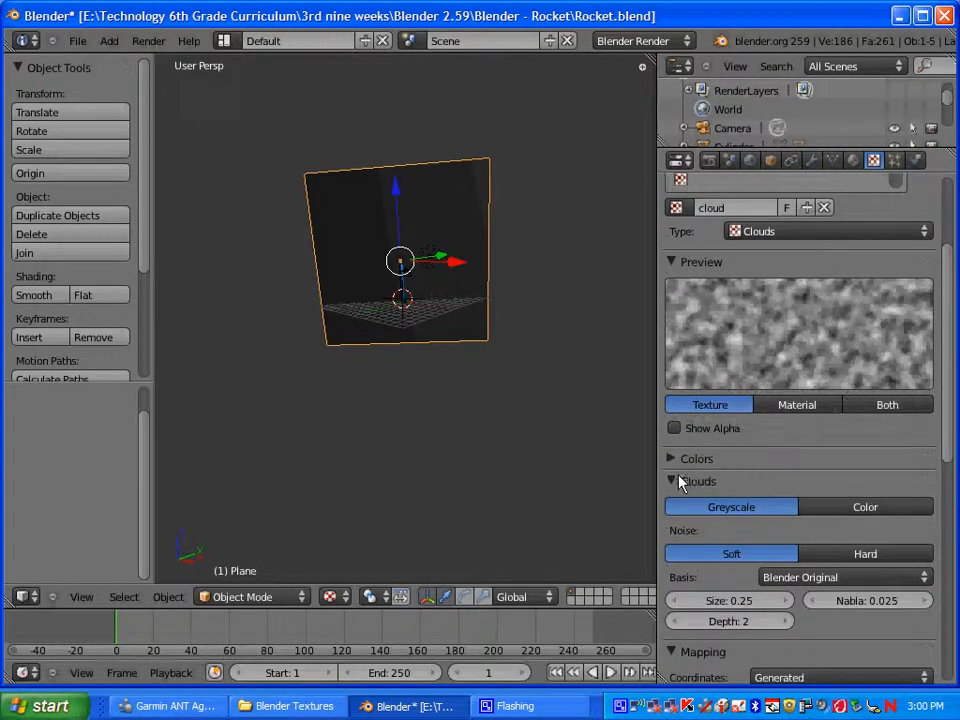
left_click(671, 459)
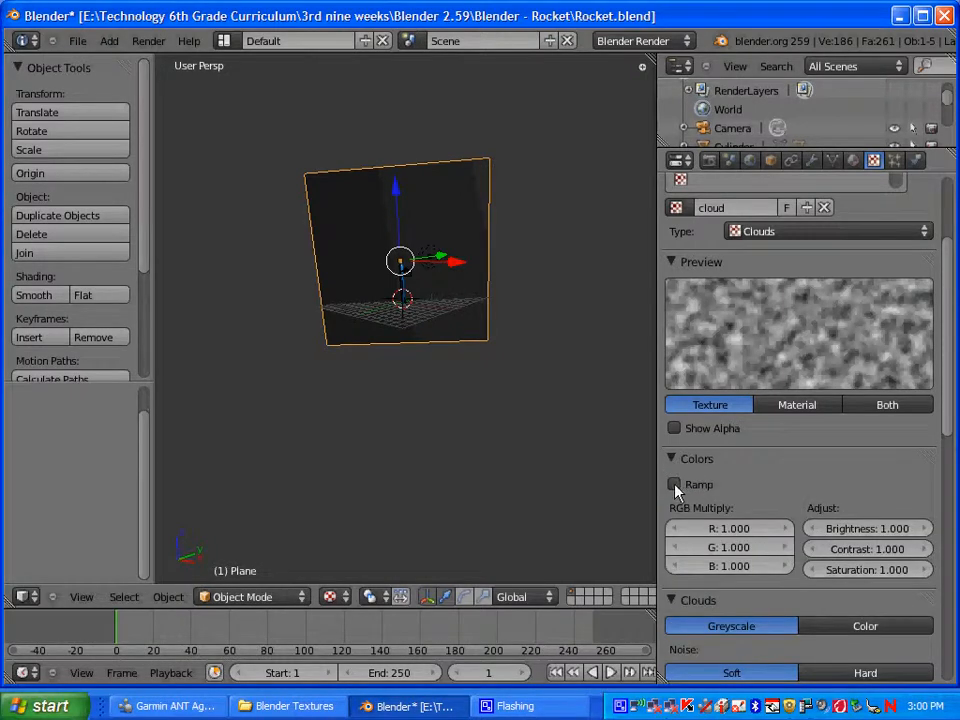
left_click(675, 485)
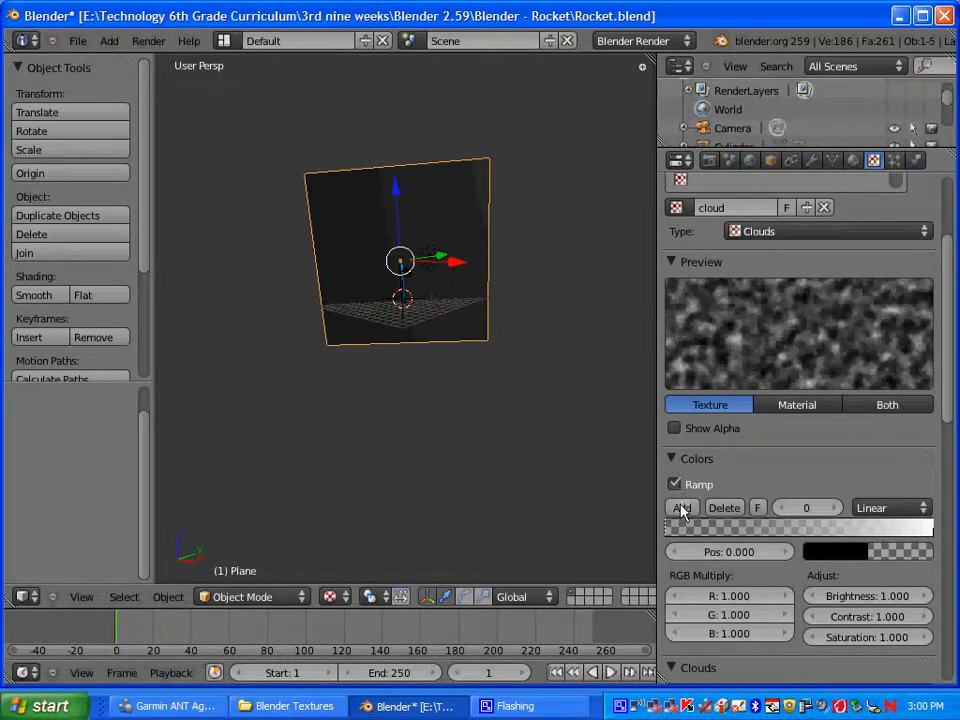
left_click(681, 509)
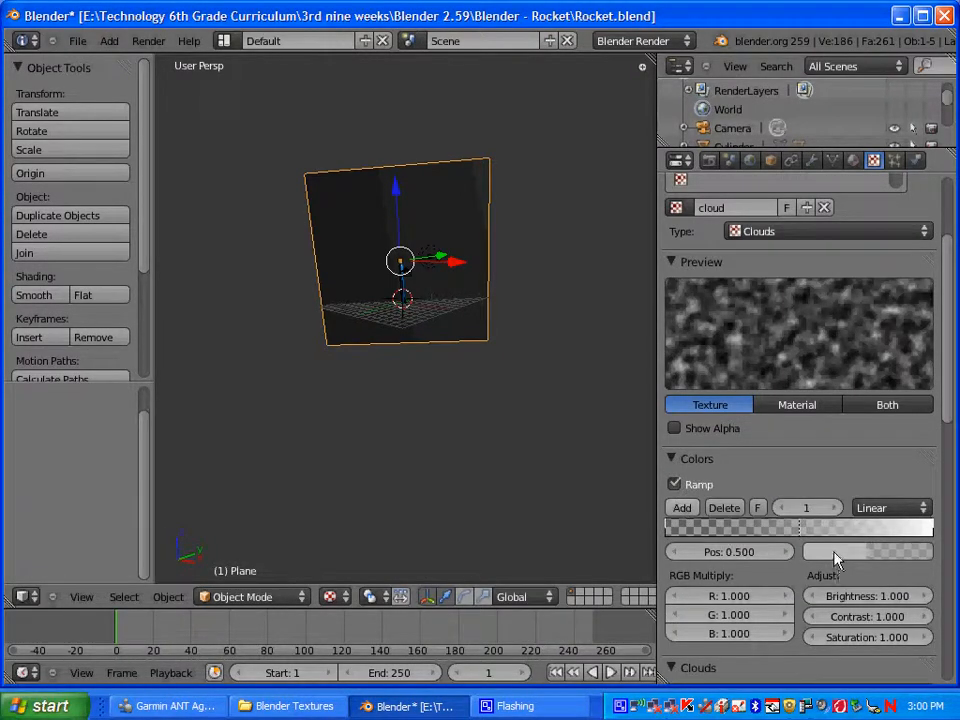
left_click(838, 558)
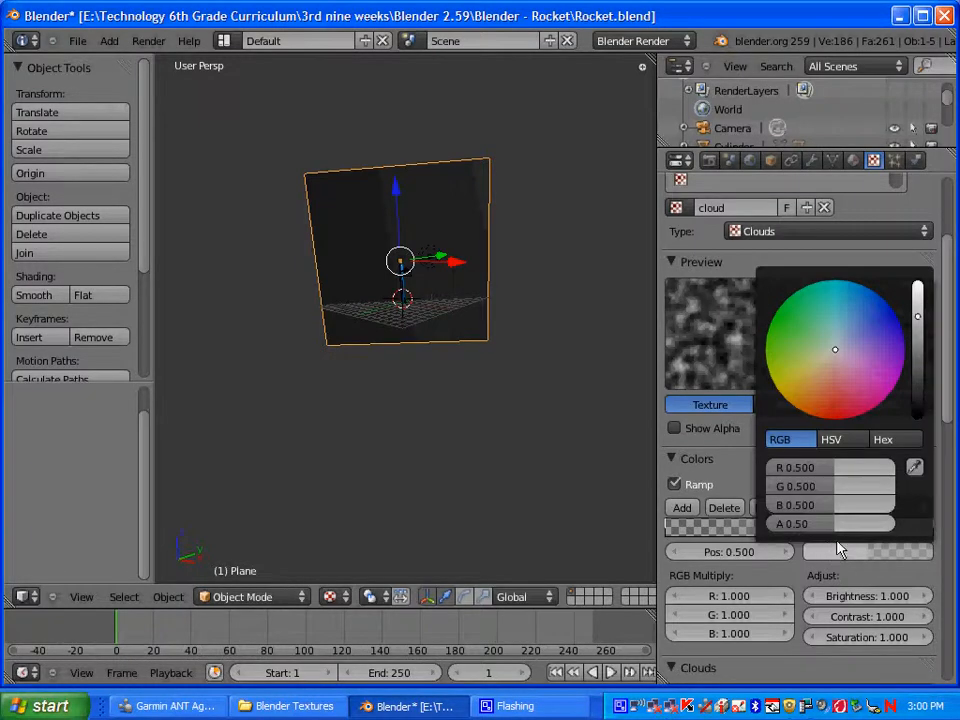
left_click_drag(815, 532, 904, 529)
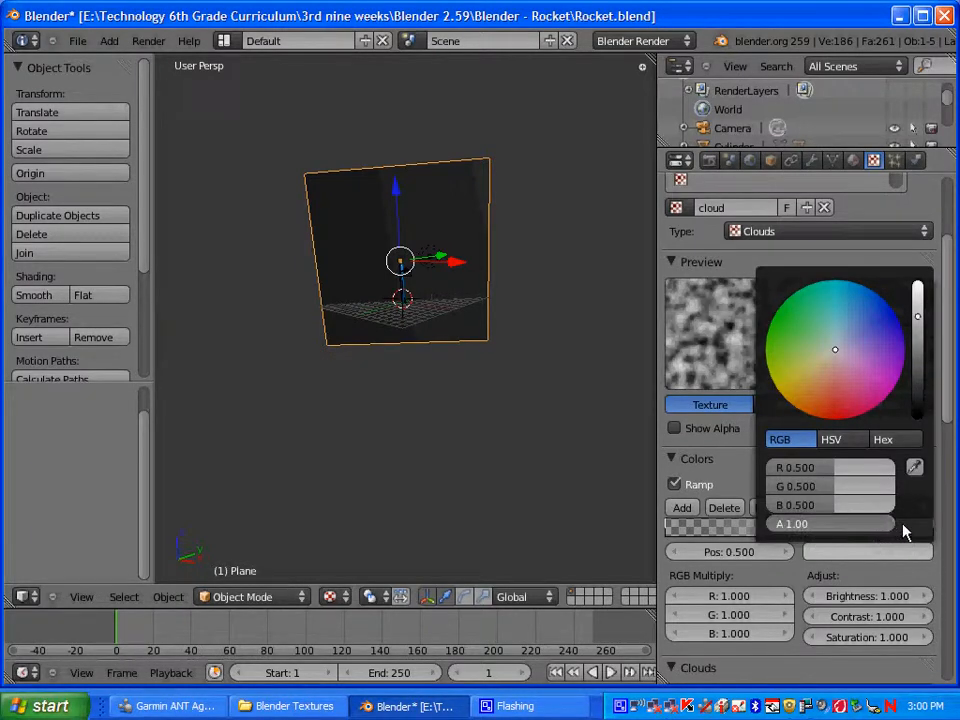
left_click_drag(838, 356, 940, 288)
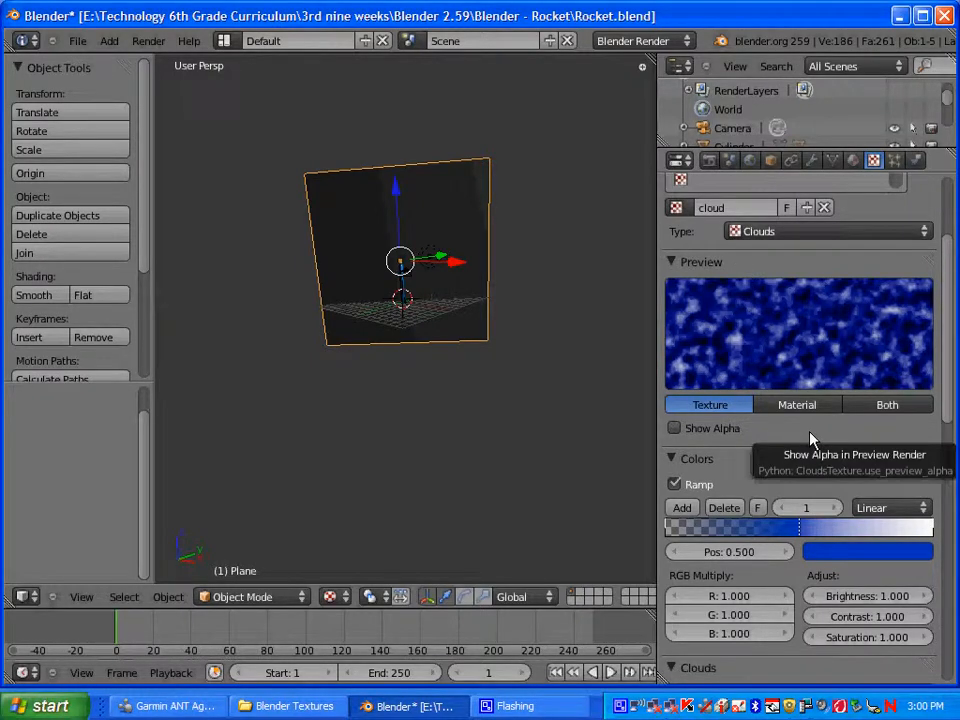
Step: Set the cloud texture's RGB Multiply values for red and green to 0
scroll(810, 440, "down", 1)
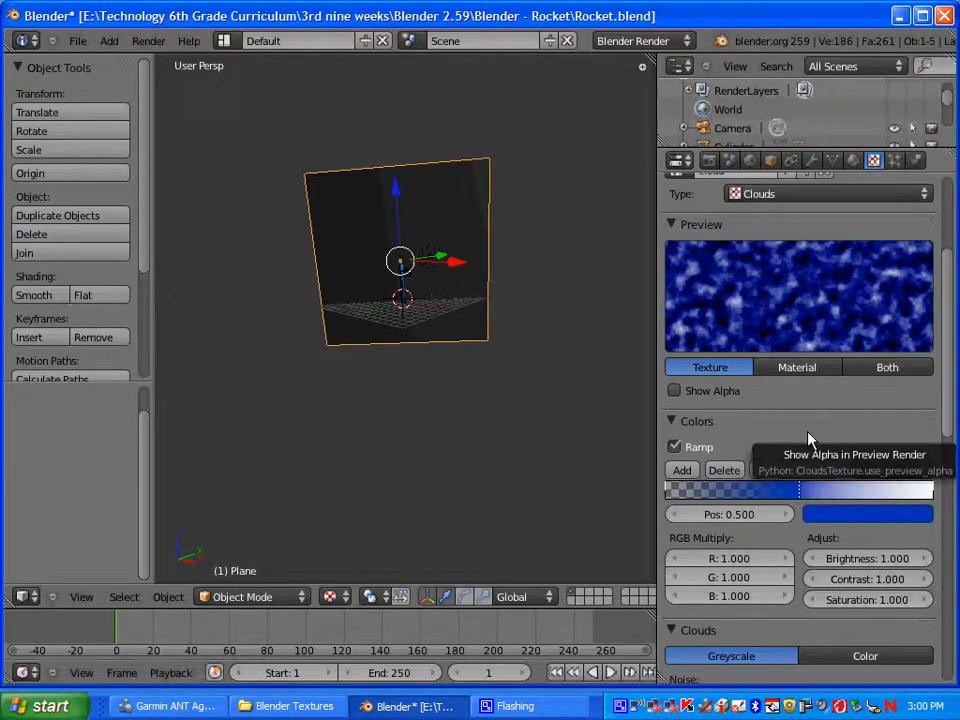
scroll(810, 440, "up", 1)
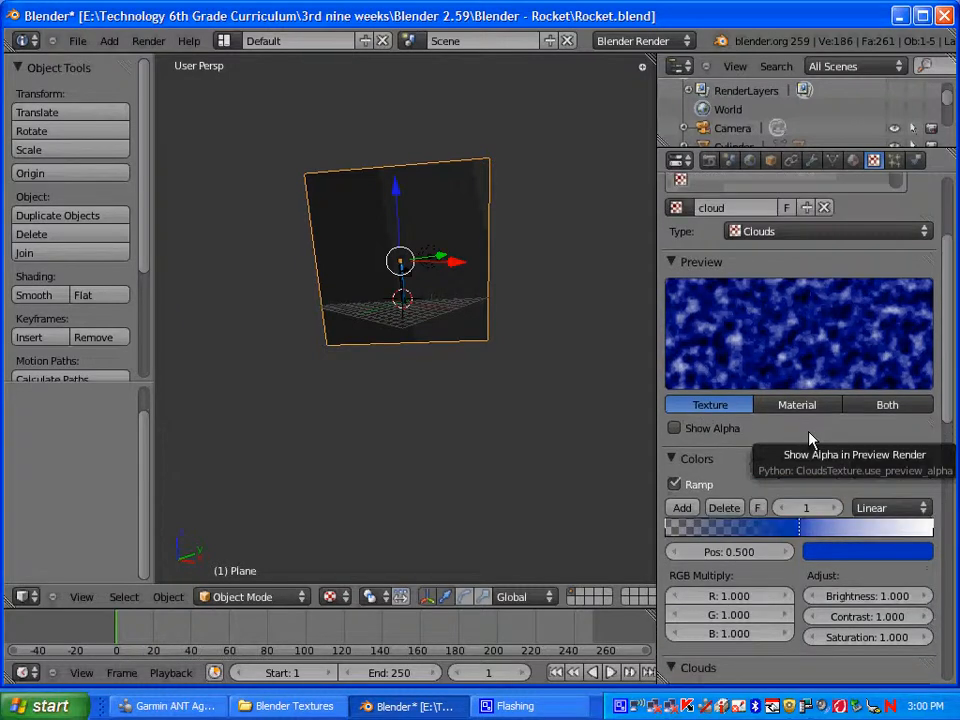
left_click(737, 597)
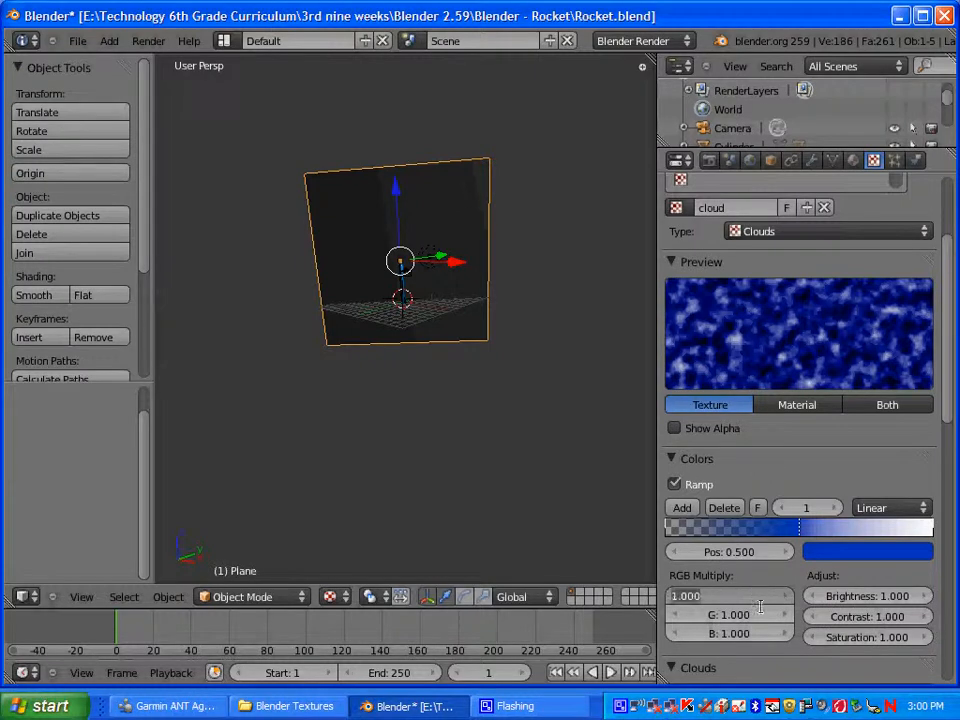
type("0")
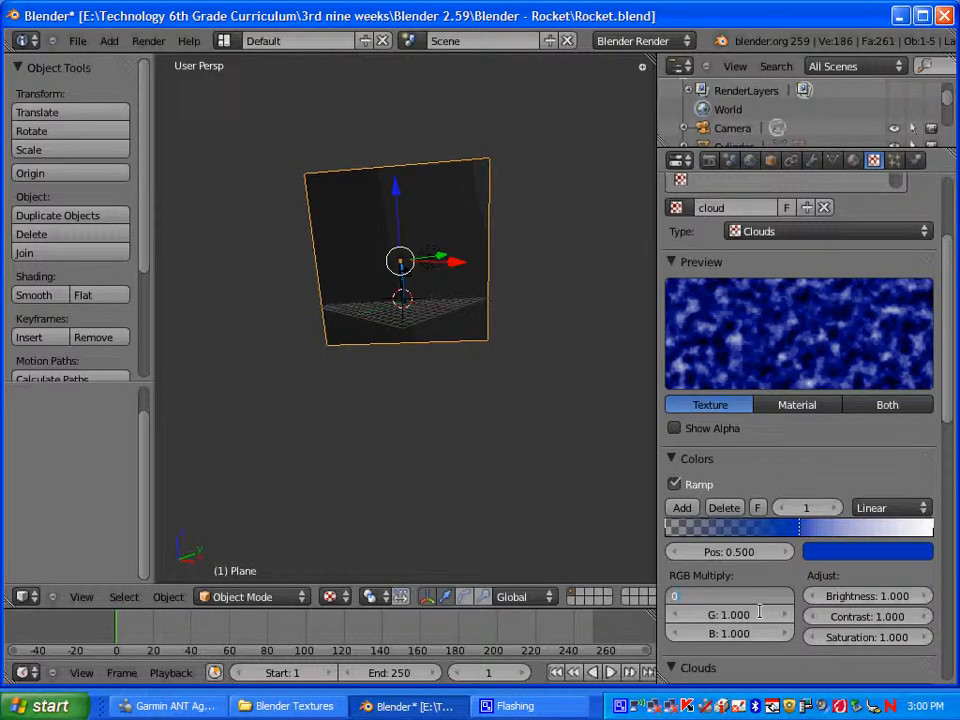
key("Return")
left_click(728, 616)
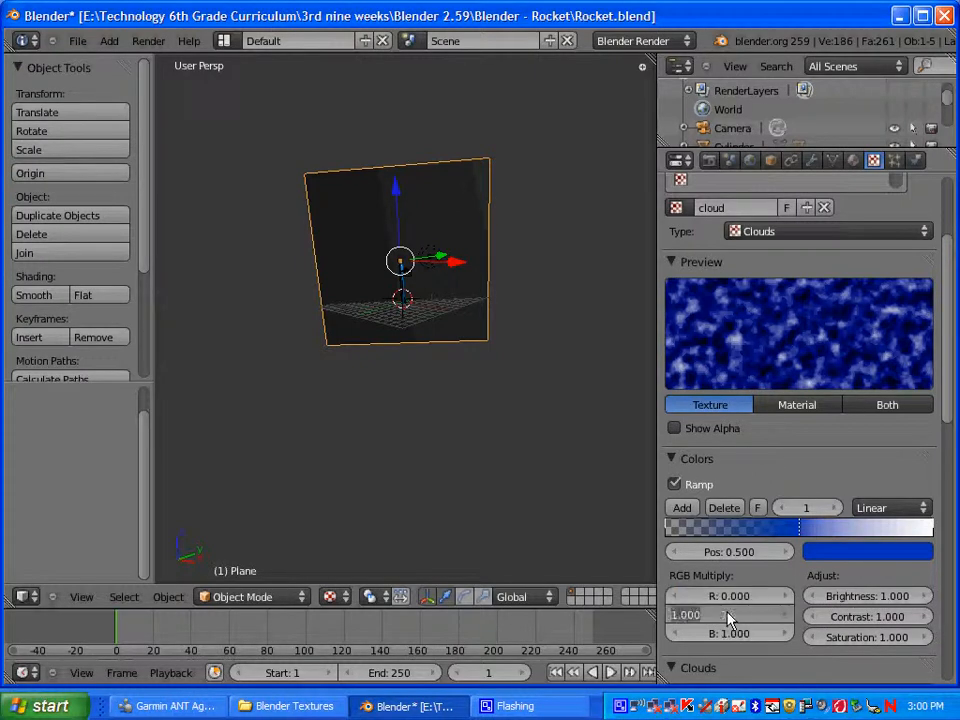
type("0")
key("Return")
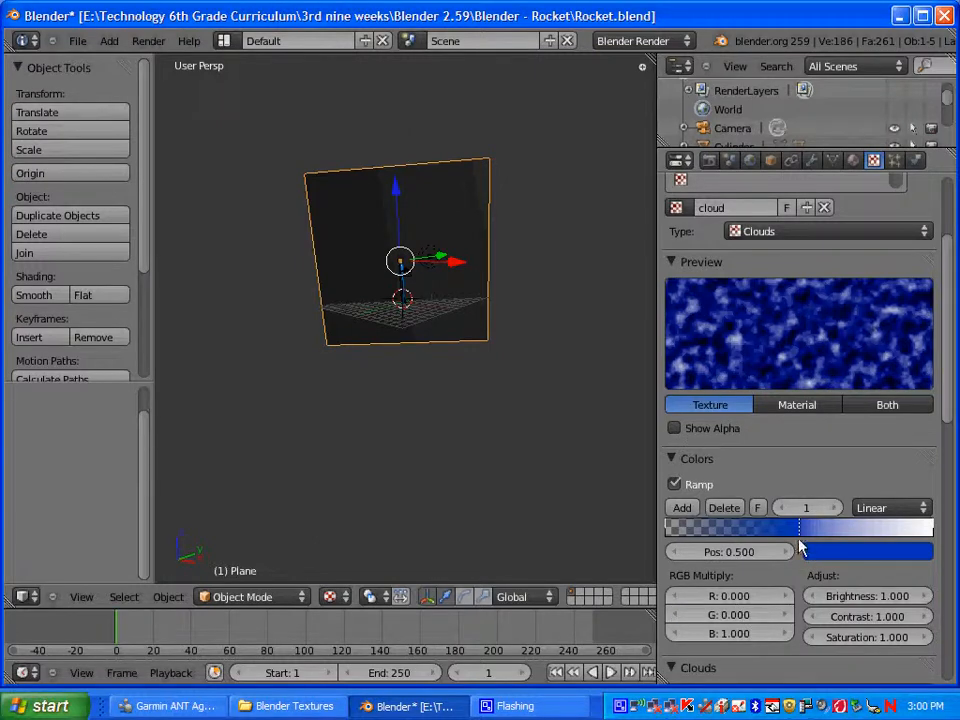
Step: Move the blue ramp stop to about position 0.252 and render the scene to check the cloud backdrop
left_click_drag(799, 536, 729, 528)
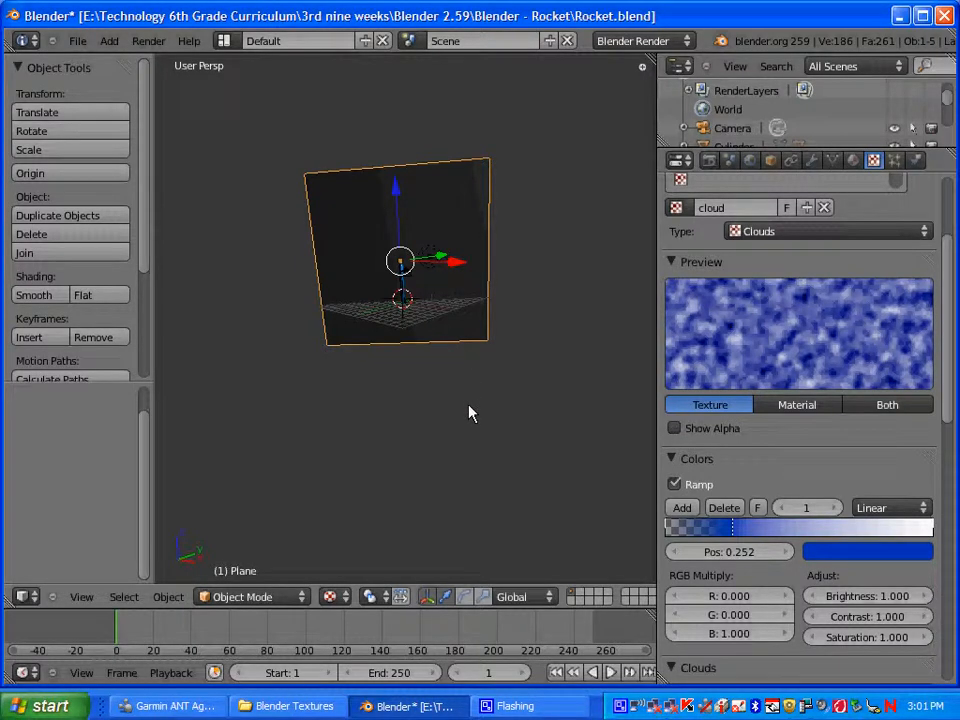
key("F12")
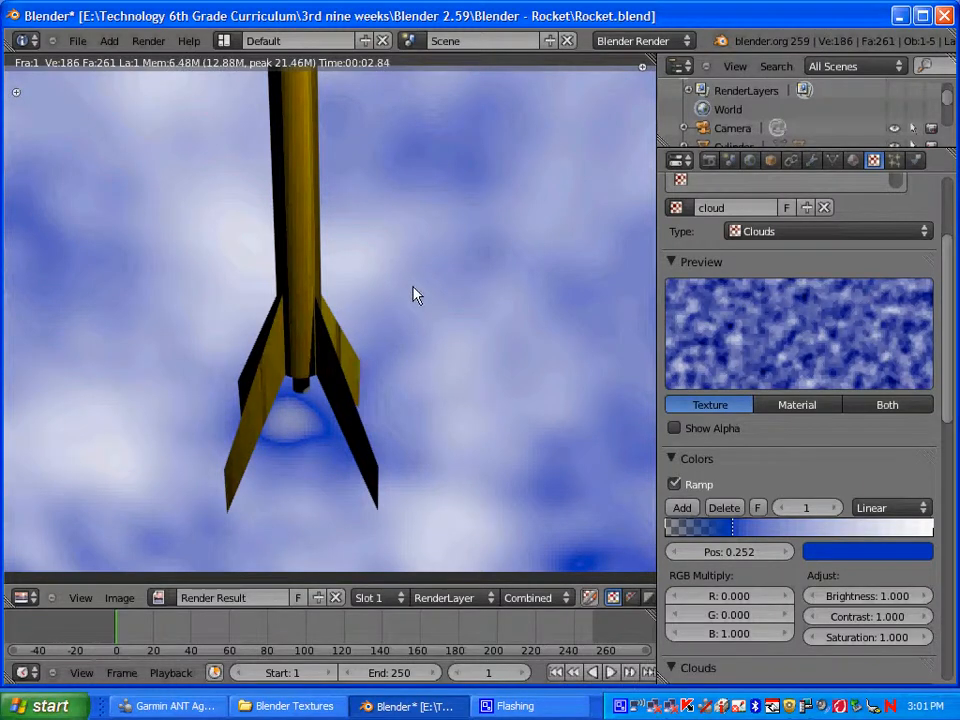
key("Escape")
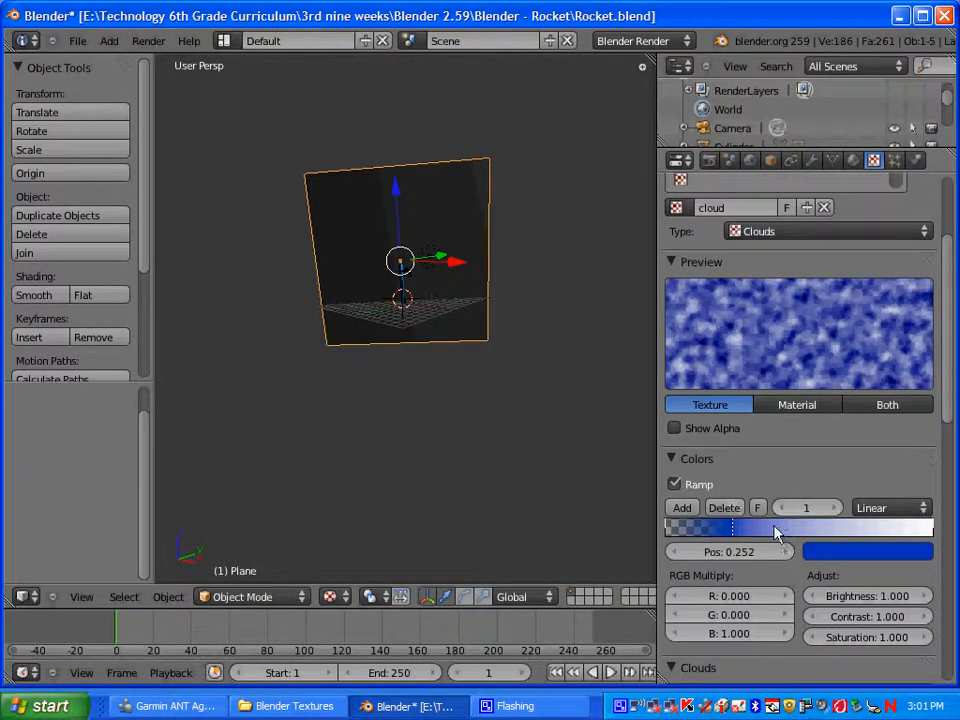
Step: Switch the cloud texture's noise from Greyscale to Color and set its size to 0.15
left_click(671, 459)
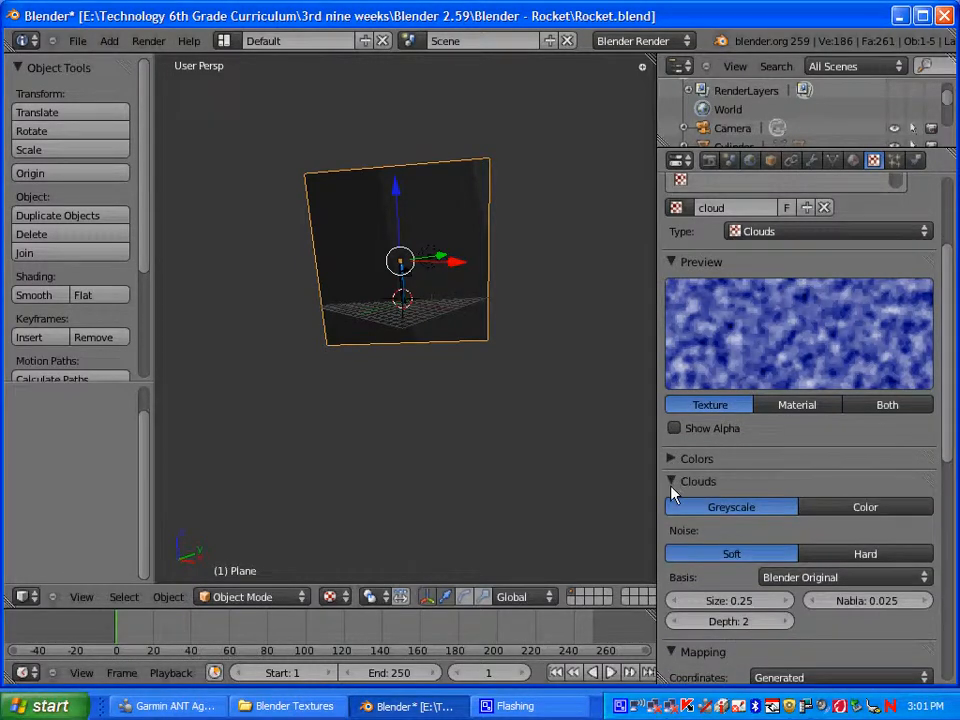
scroll(733, 487, "down", 2)
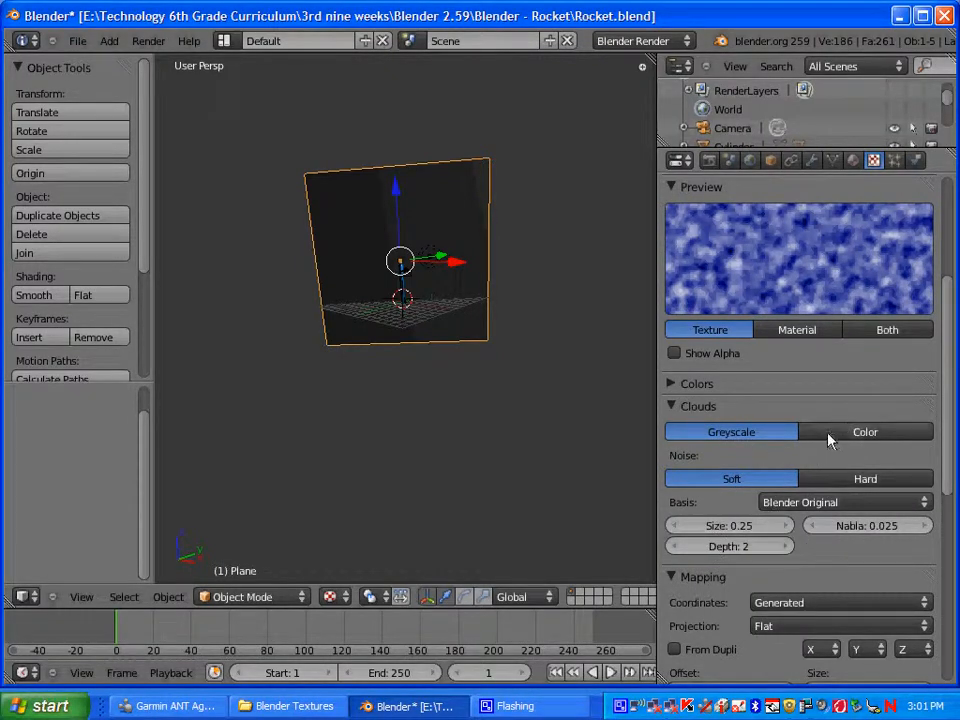
left_click(855, 433)
scroll(745, 550, "down", 1)
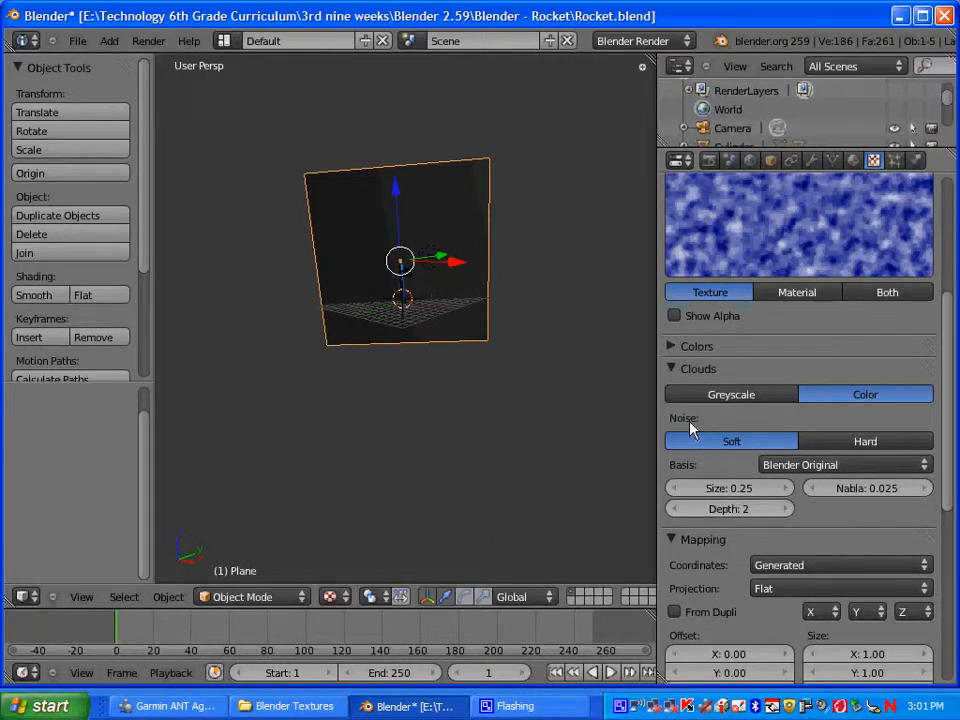
left_click(745, 488)
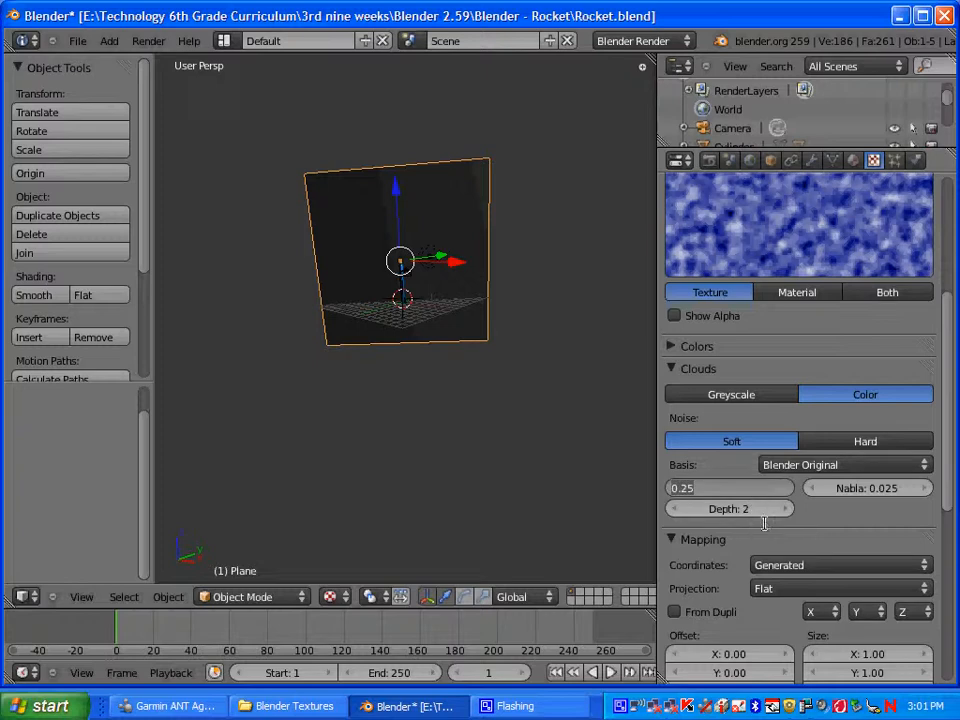
key("BackSpace")
type(".15")
key("Return")
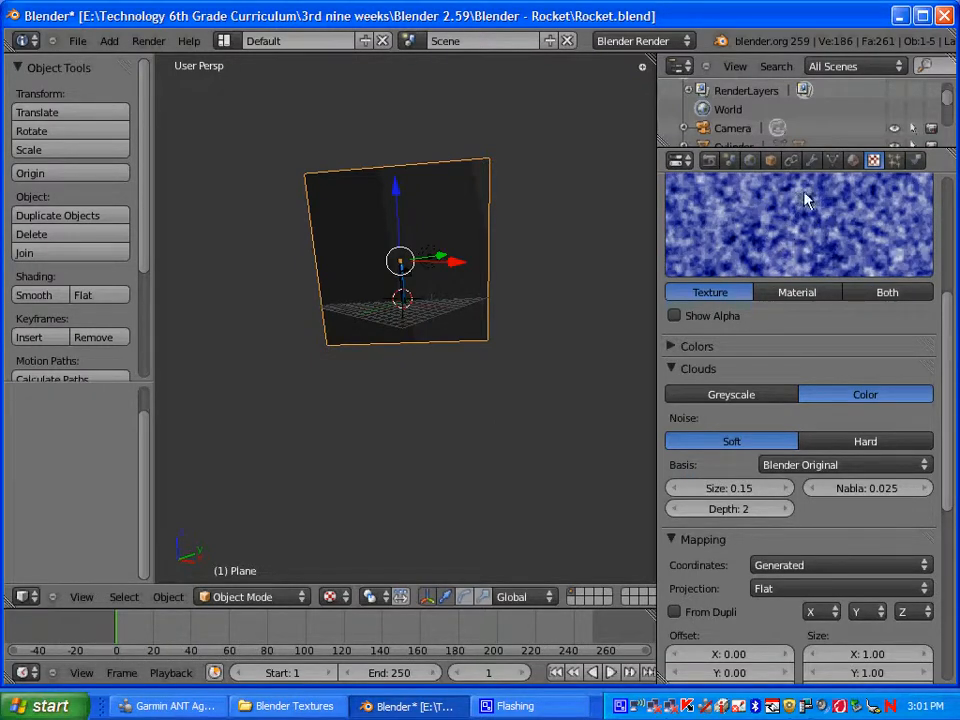
Step: Set the cloud texture's noise depth to 6 and render the scene to check the clouds
left_click(750, 512)
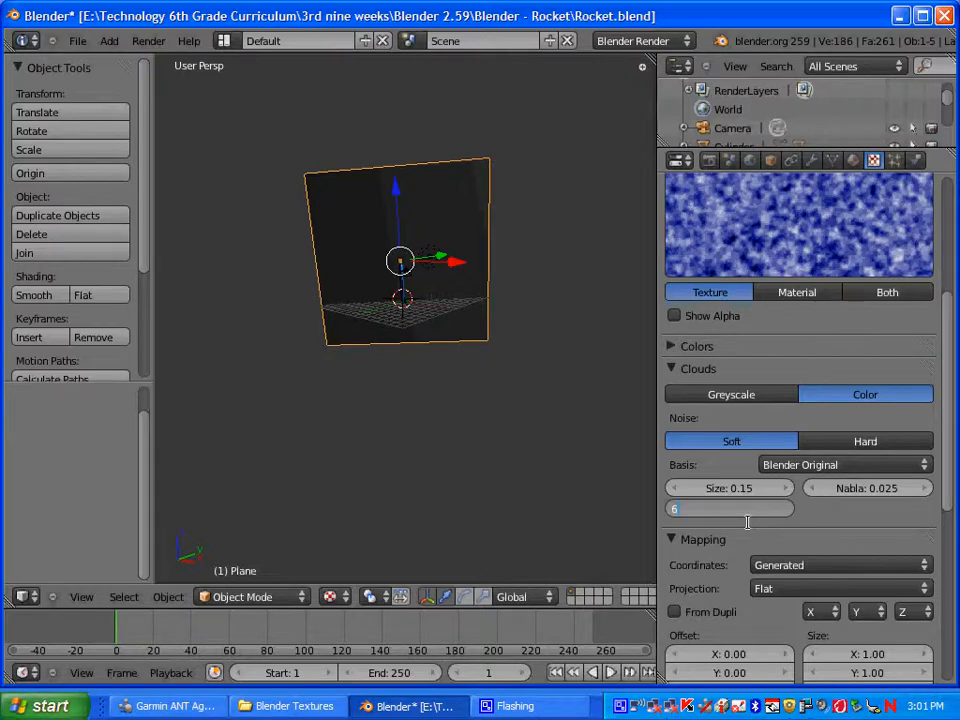
key("Return")
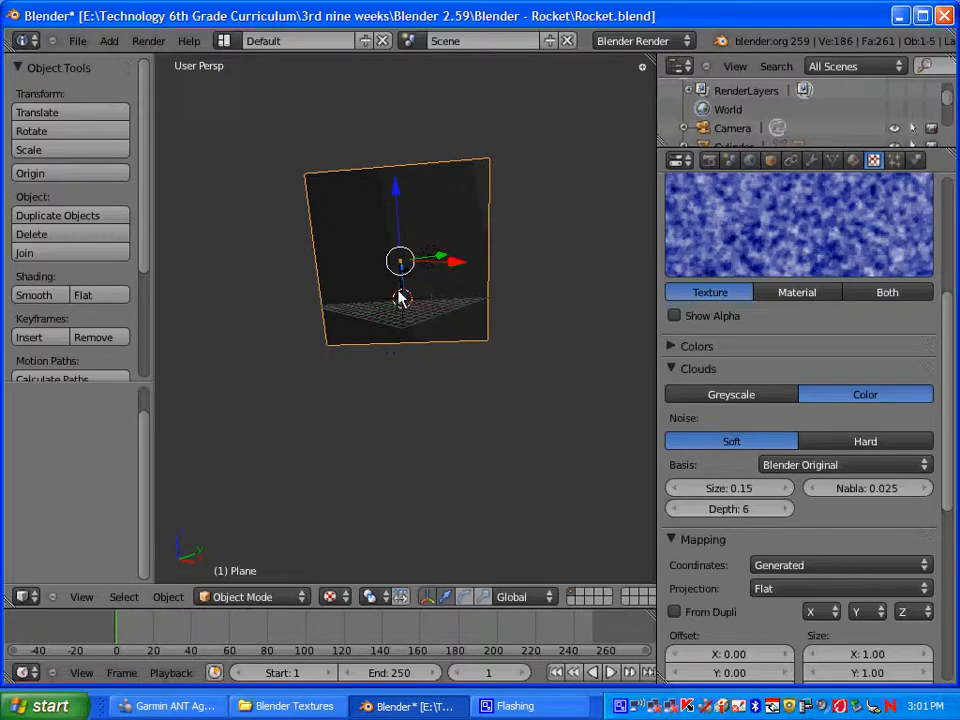
key("F12")
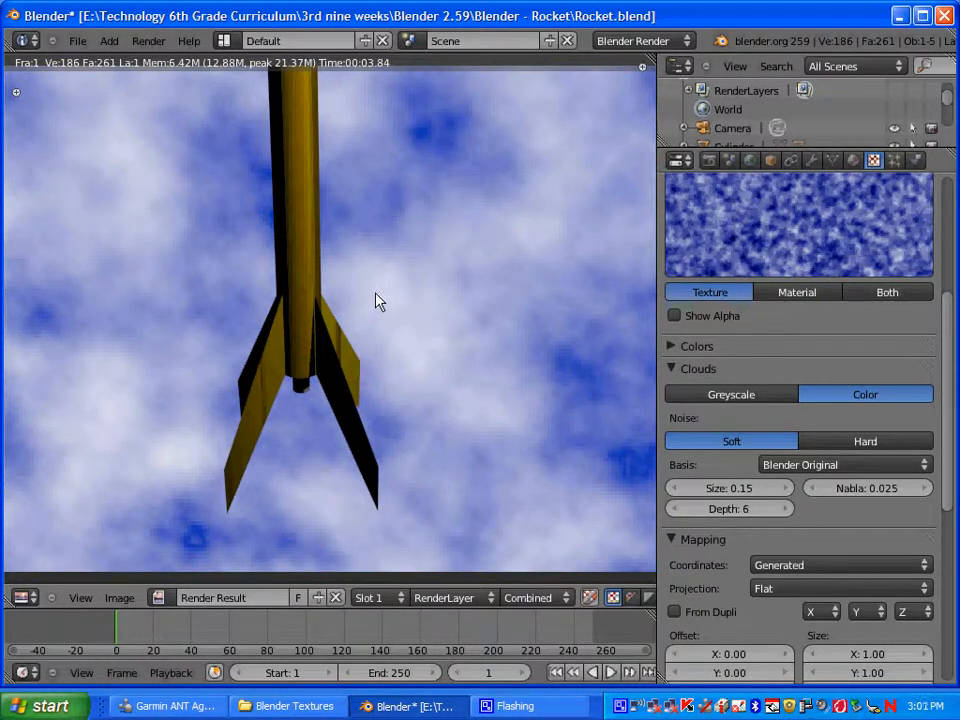
key("Escape")
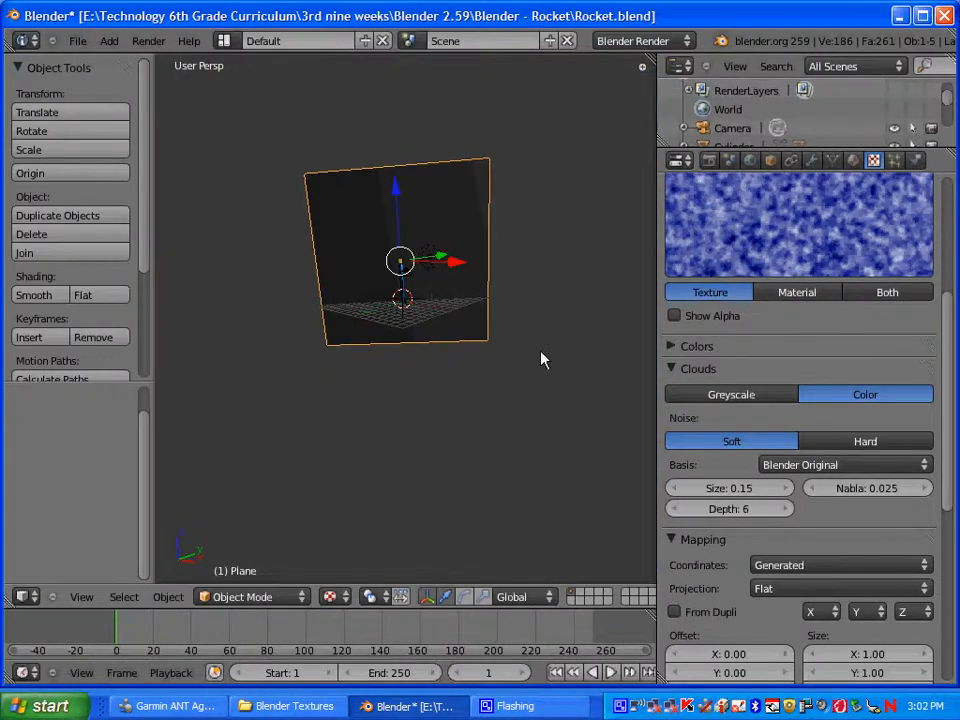
Step: Render the scene once more and set the cloud texture's influence blend type to Multiply
left_click(672, 368)
scroll(750, 560, "down", 5)
scroll(729, 487, "down", 3)
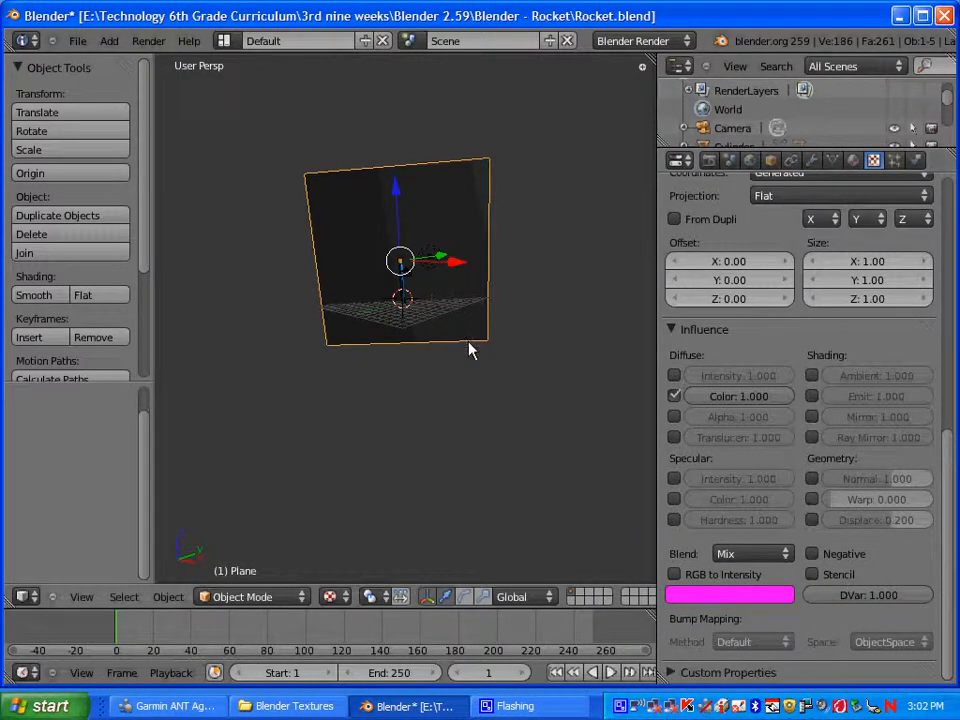
key("F12")
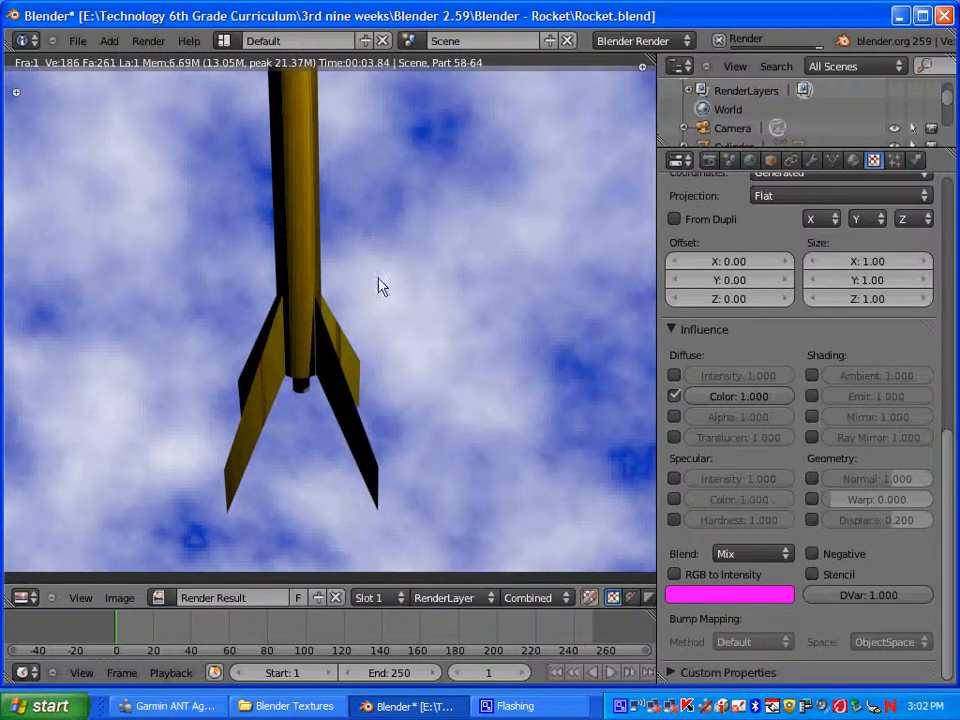
key("Escape")
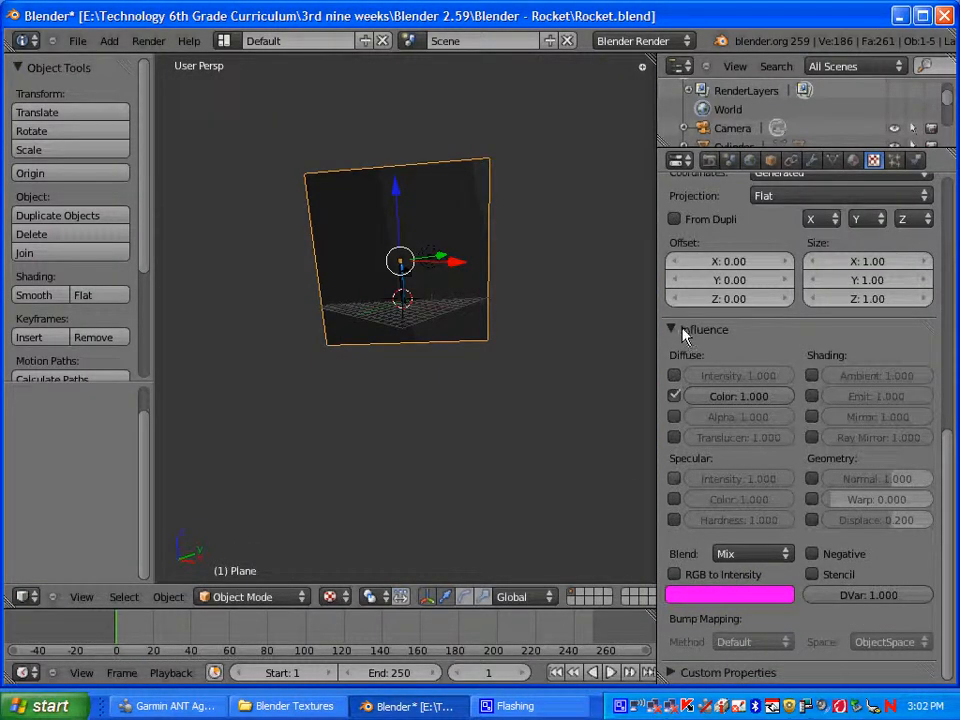
left_click(748, 556)
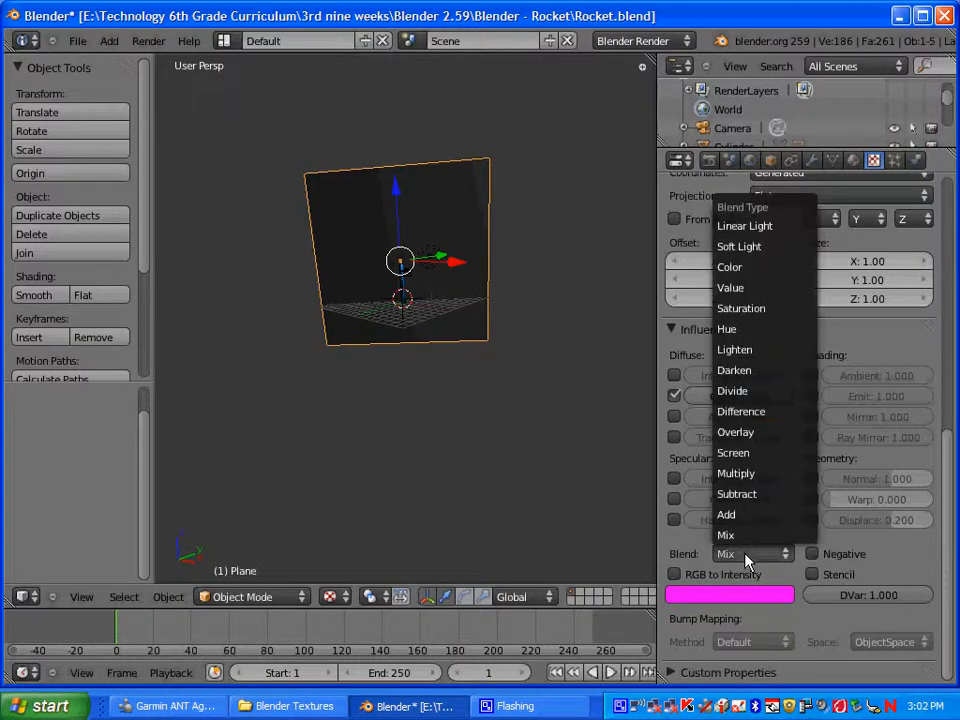
left_click(748, 475)
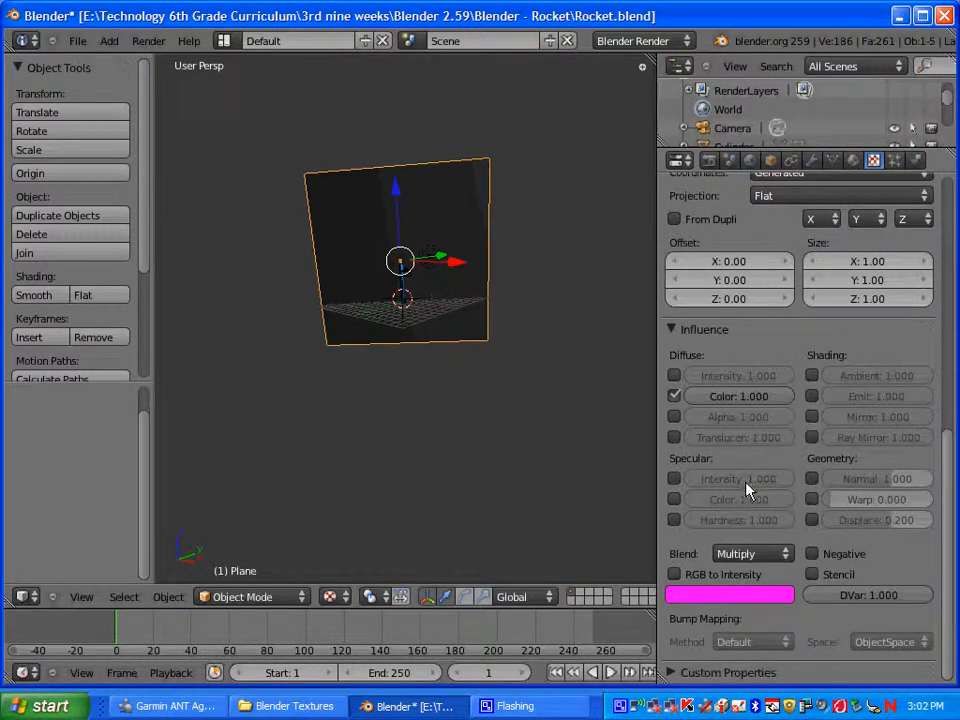
Step: Try RGB to Intensity with a purplish magenta color in a render of the scene, and turn the option off
left_click(674, 574)
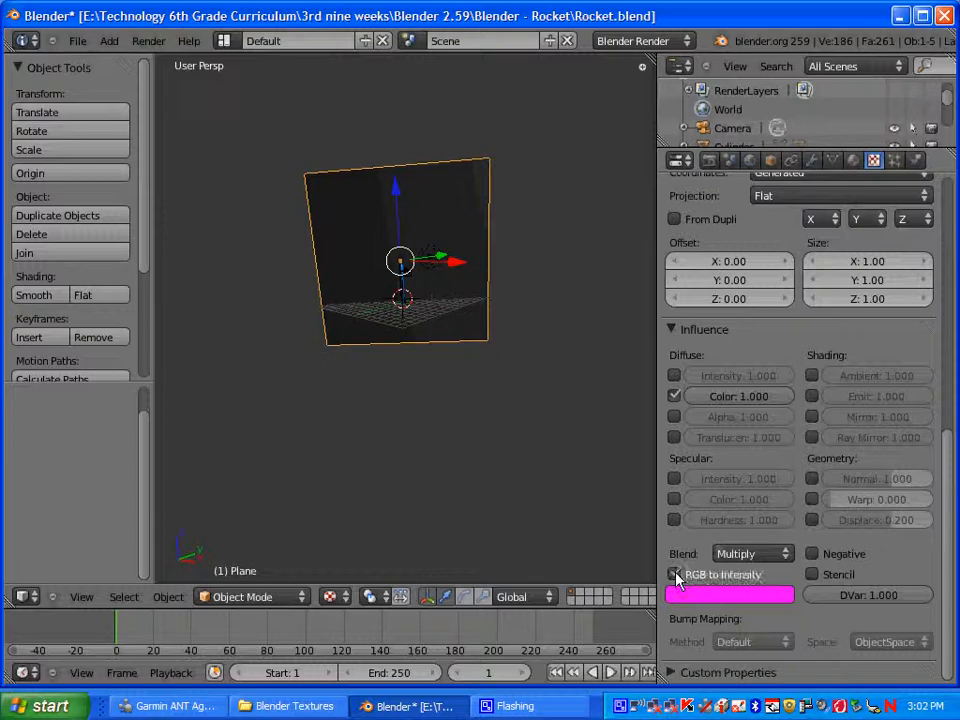
left_click(728, 596)
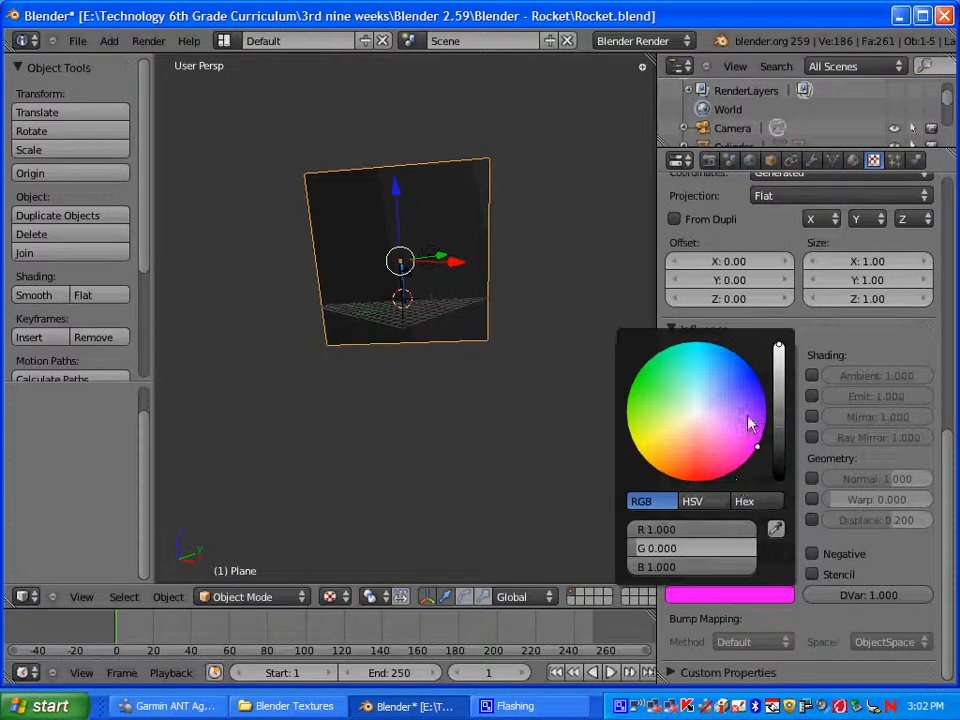
mouse_move(737, 428)
left_mouse_down()
mouse_move(776, 433)
mouse_move(763, 441)
mouse_move(776, 459)
mouse_move(783, 438)
left_mouse_up()
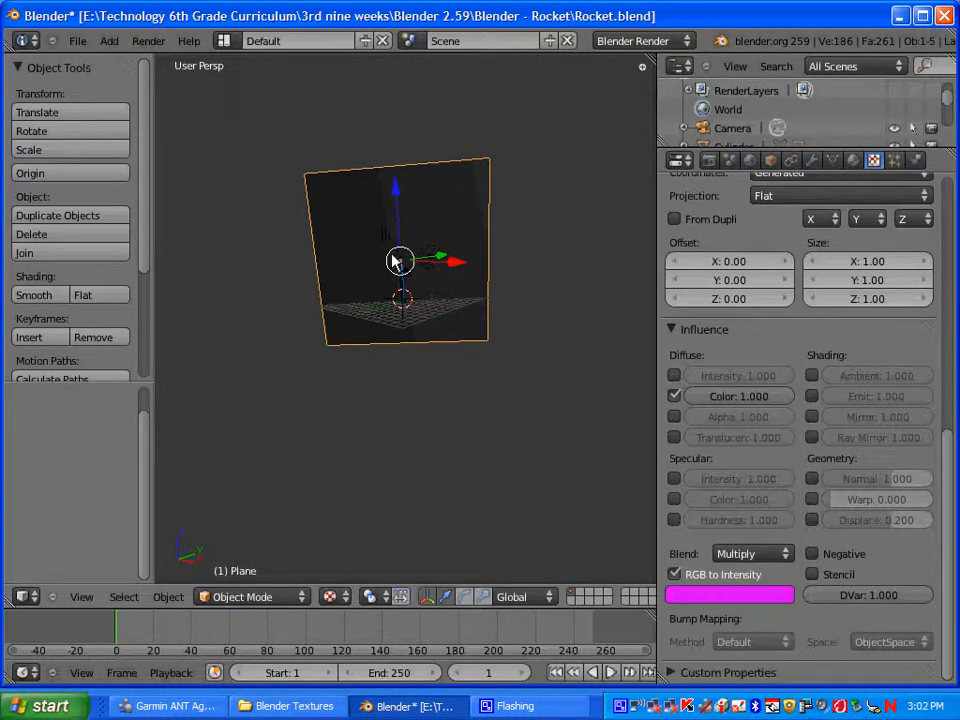
key("F12")
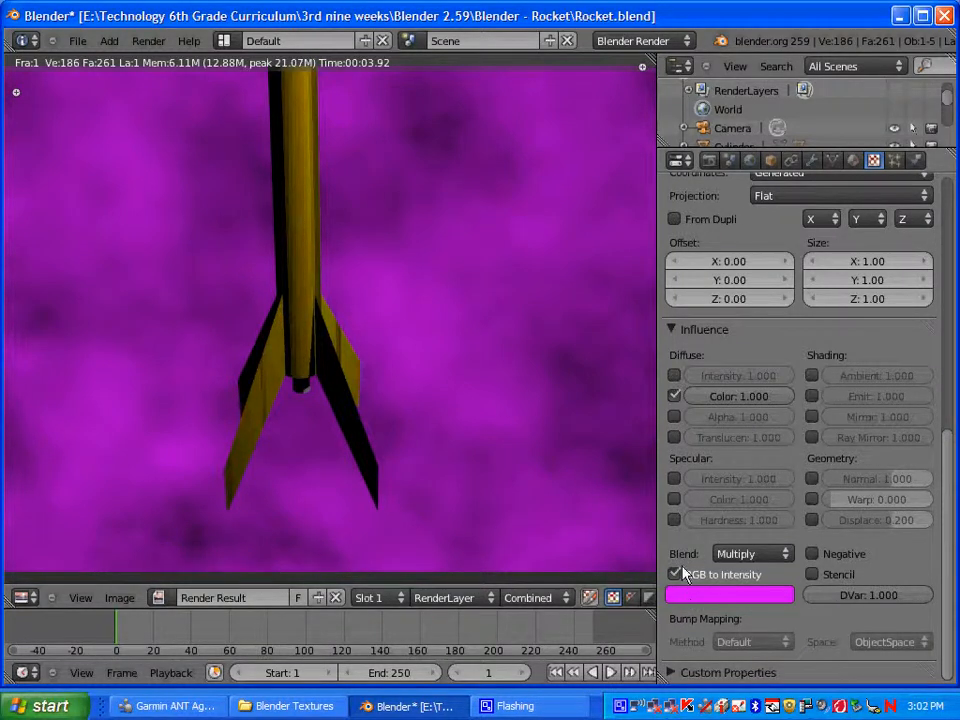
key("Escape")
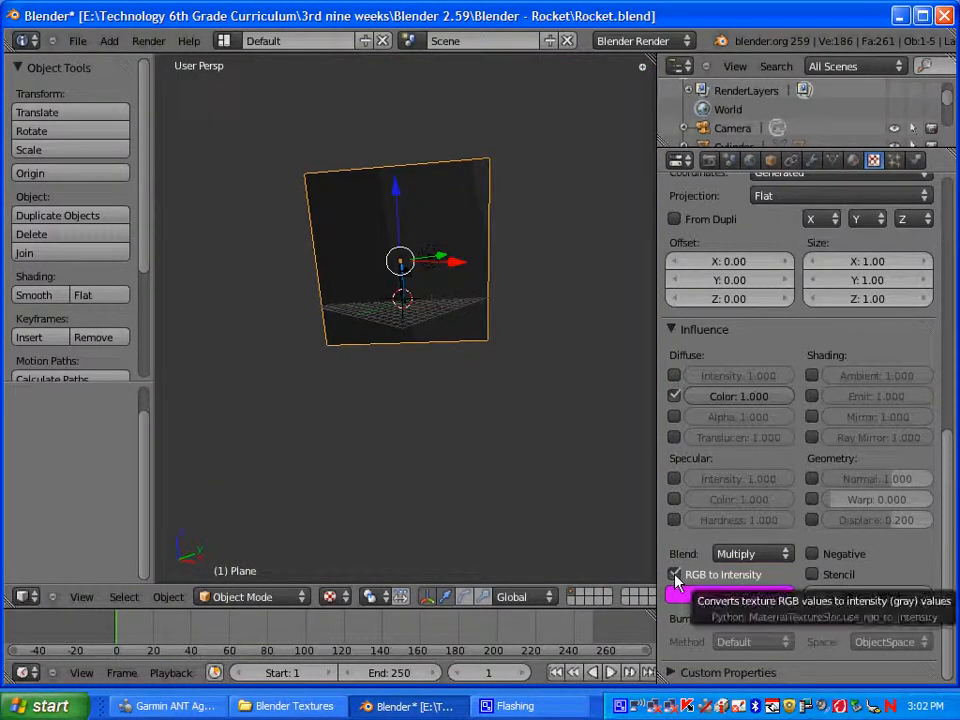
left_click(676, 576)
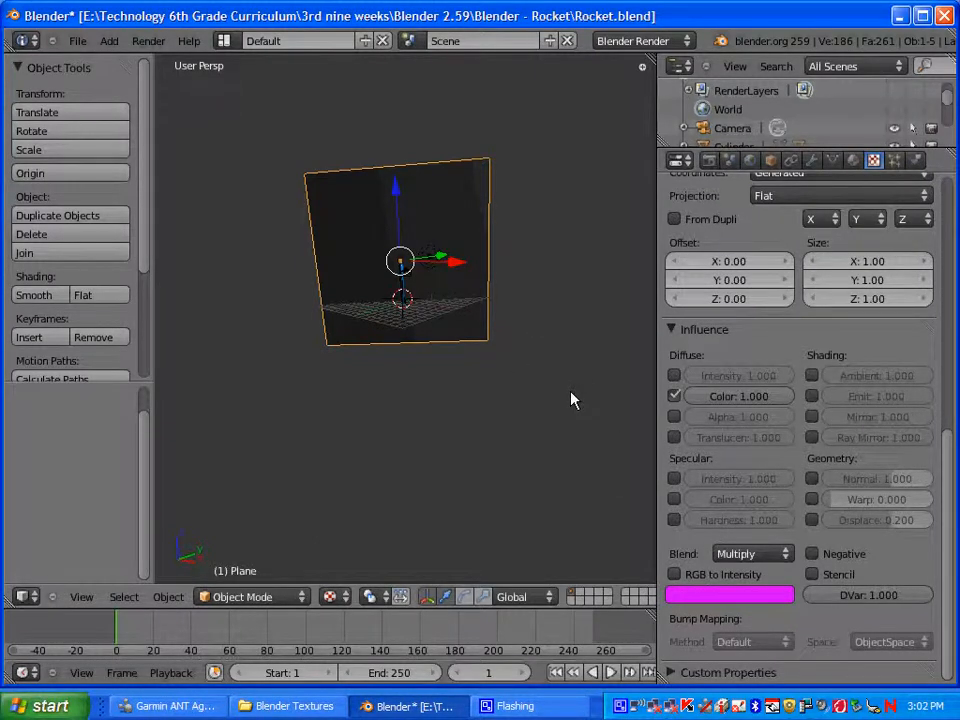
Step: Render the scene to check the rocket against the cloud backdrop with Multiply blending
key("F12")
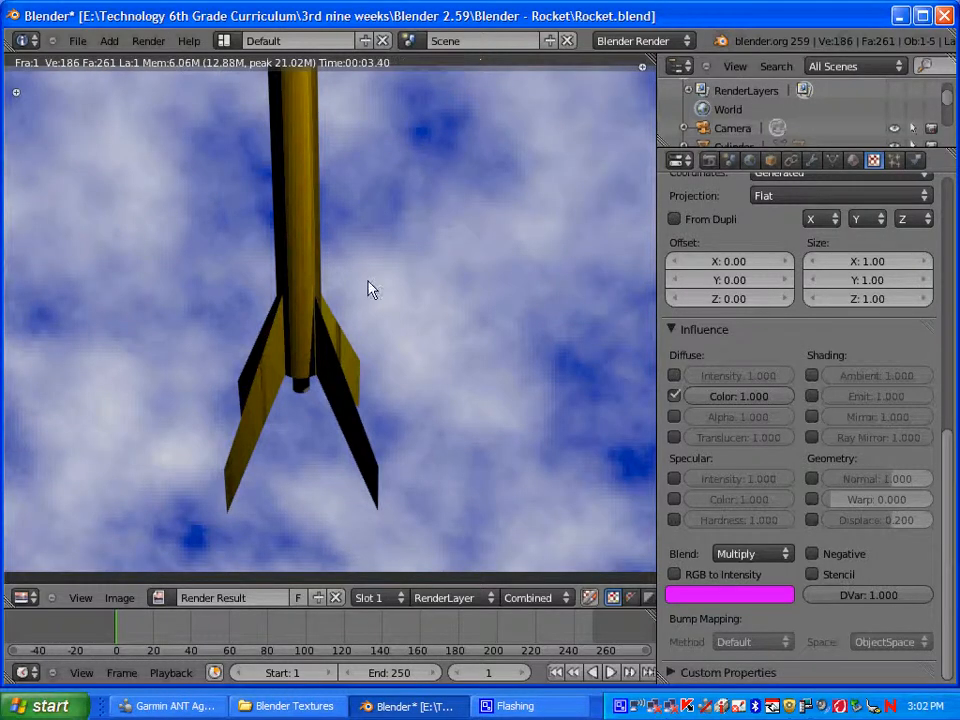
key("Escape")
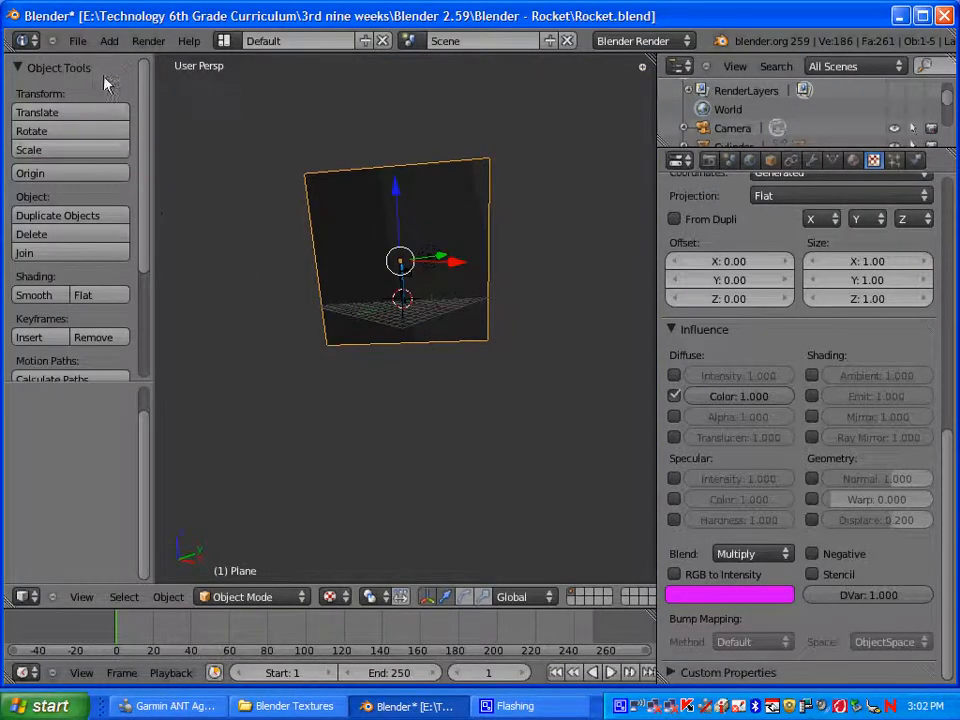
left_click(78, 41)
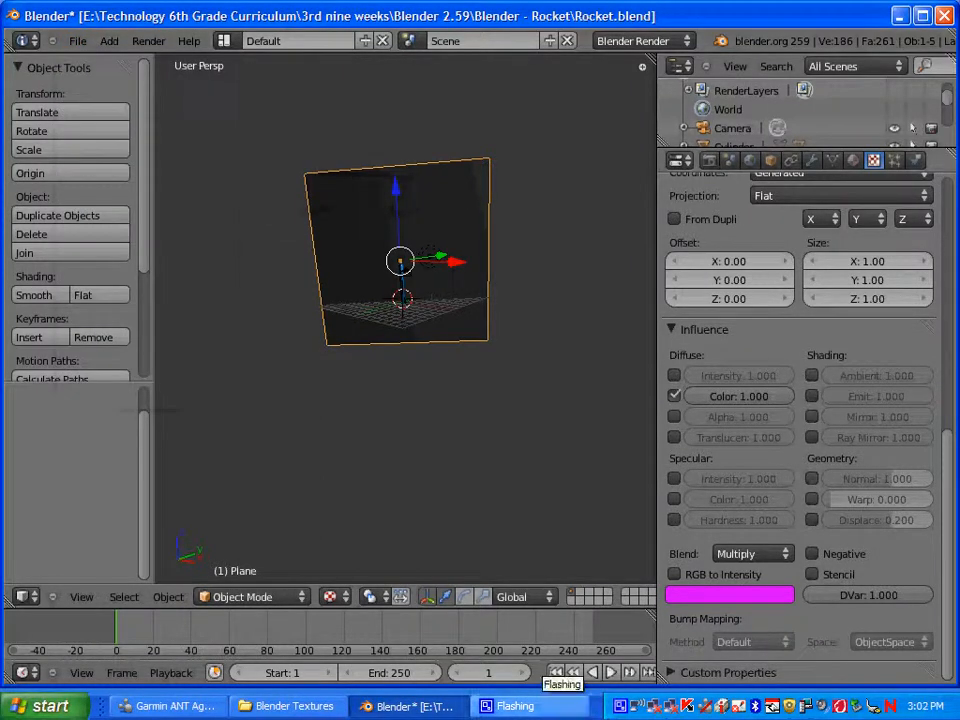
left_click(620, 706)
left_click(748, 656)
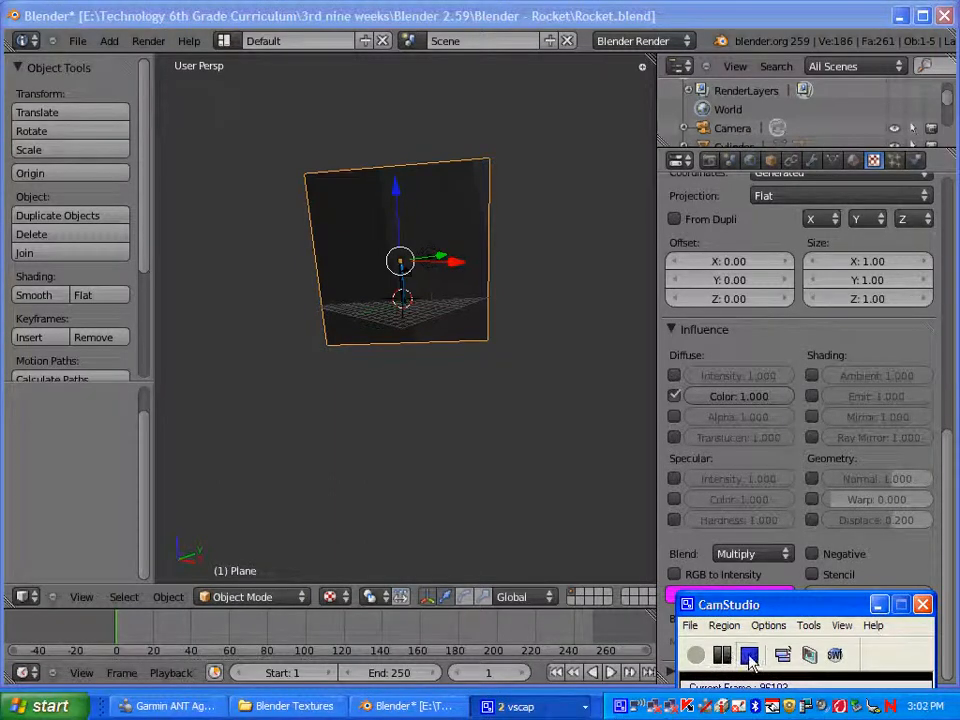